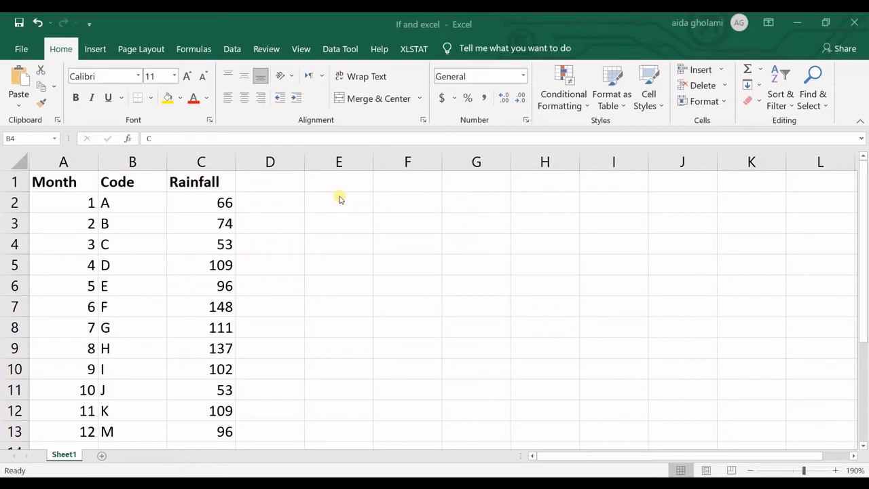
pyautogui.click(329, 208)
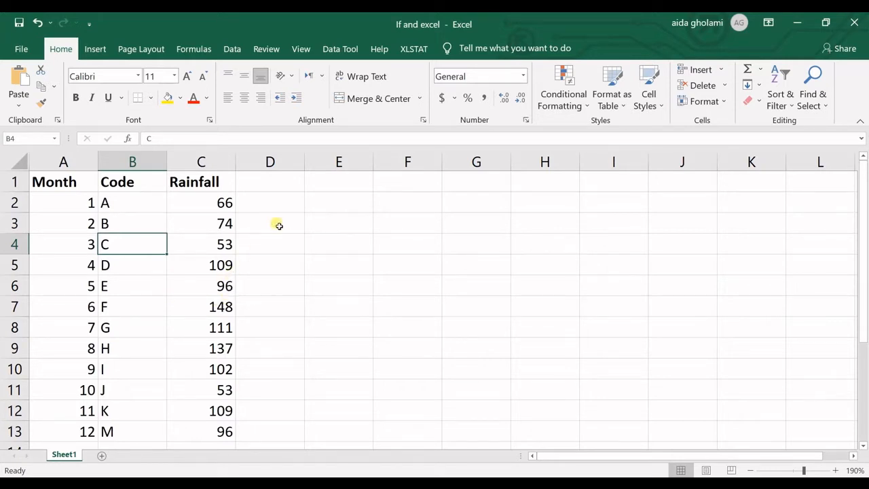
pyautogui.click(320, 197)
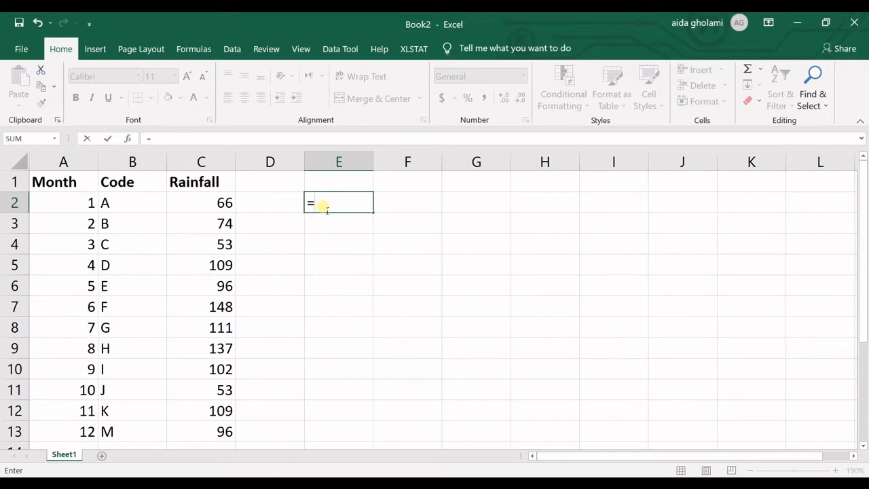
pyautogui.write('if')
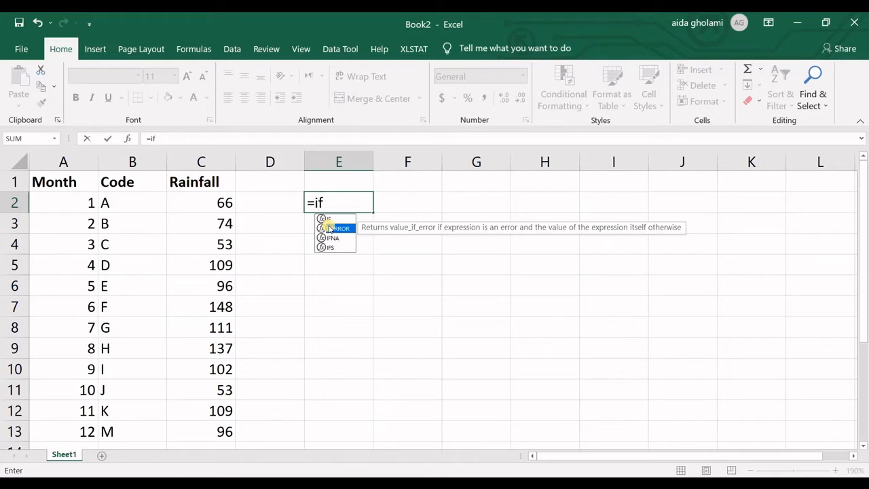
pyautogui.doubleClick(329, 228)
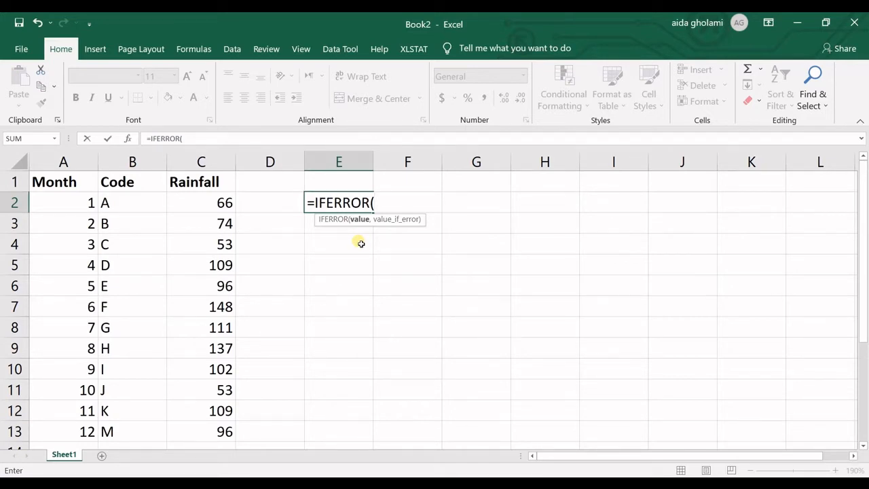
pyautogui.press('BackSpace')
pyautogui.press('BackSpace')
pyautogui.press('BackSpace')
pyautogui.press('BackSpace')
pyautogui.press('BackSpace')
pyautogui.press('BackSpace')
pyautogui.write('s')
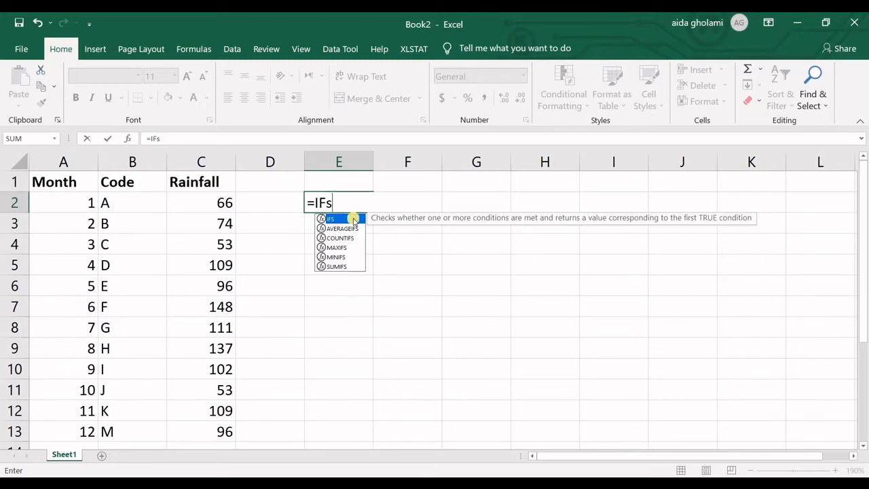
pyautogui.press('BackSpace')
pyautogui.press('BackSpace')
pyautogui.press('BackSpace')
pyautogui.press('BackSpace')
pyautogui.press('Escape')
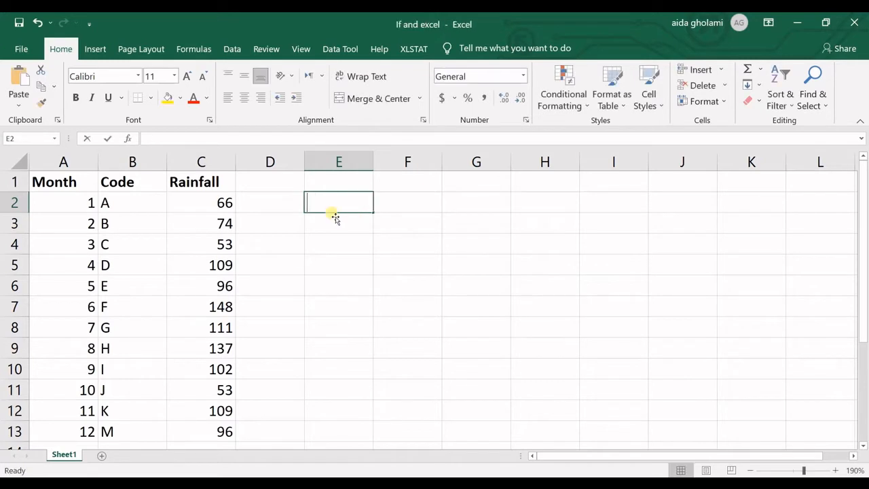
# - Start an IF formula in E2 whose logical test checks whether month cell A2 equals 8
pyautogui.write('=if')
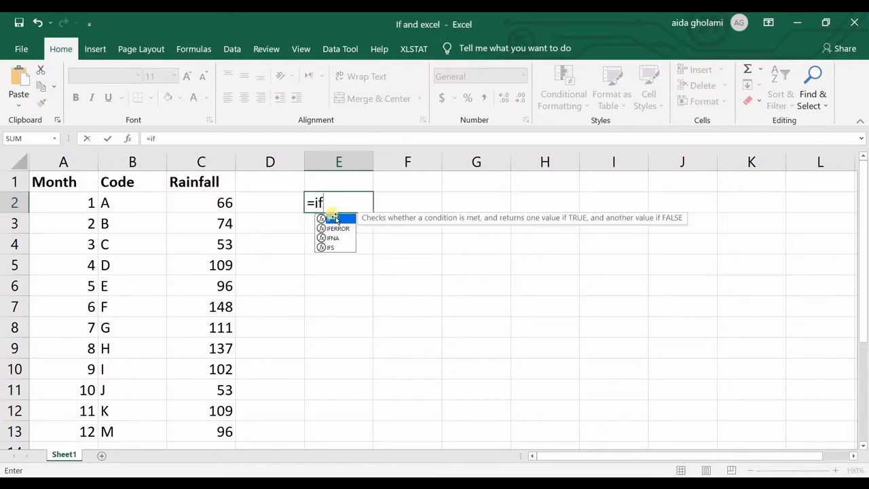
pyautogui.press('Tab')
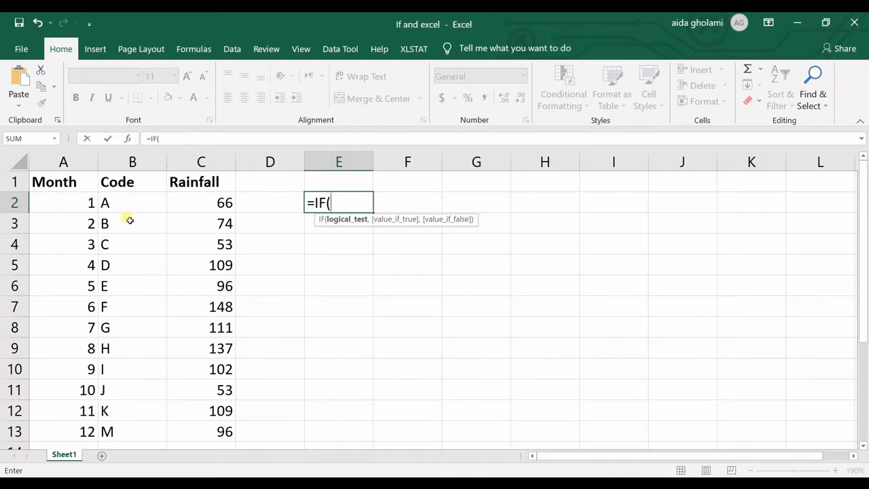
pyautogui.click(72, 202)
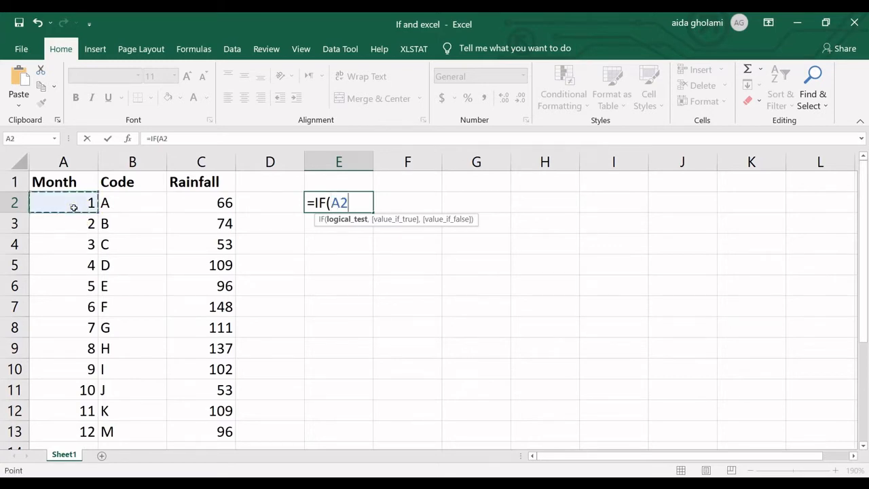
pyautogui.write('=8')
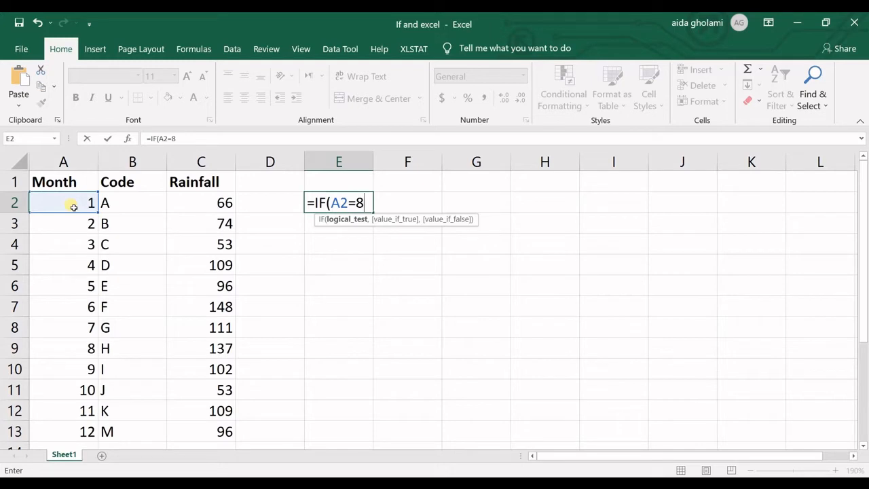
pyautogui.write(',')
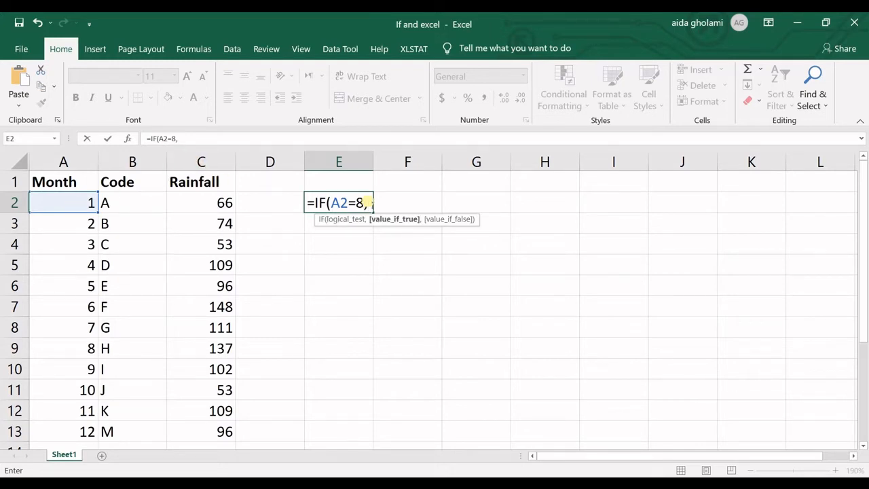
pyautogui.doubleClick(360, 201)
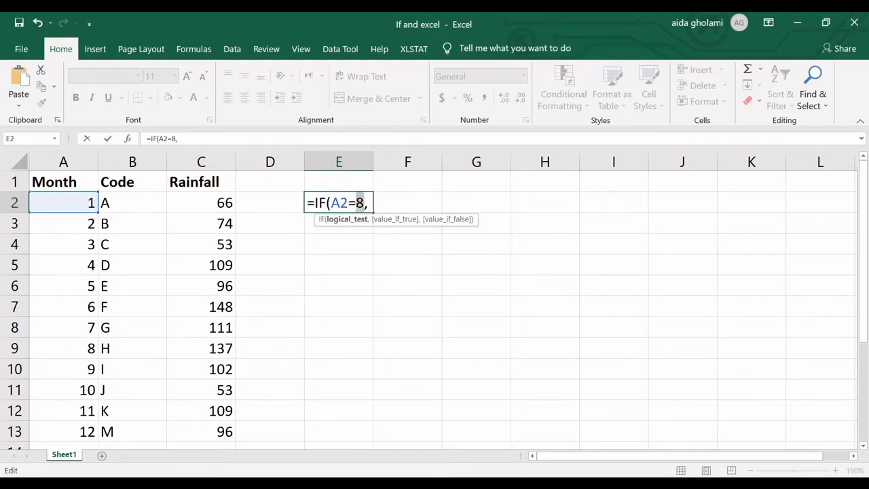
pyautogui.click(361, 202)
pyautogui.write('"')
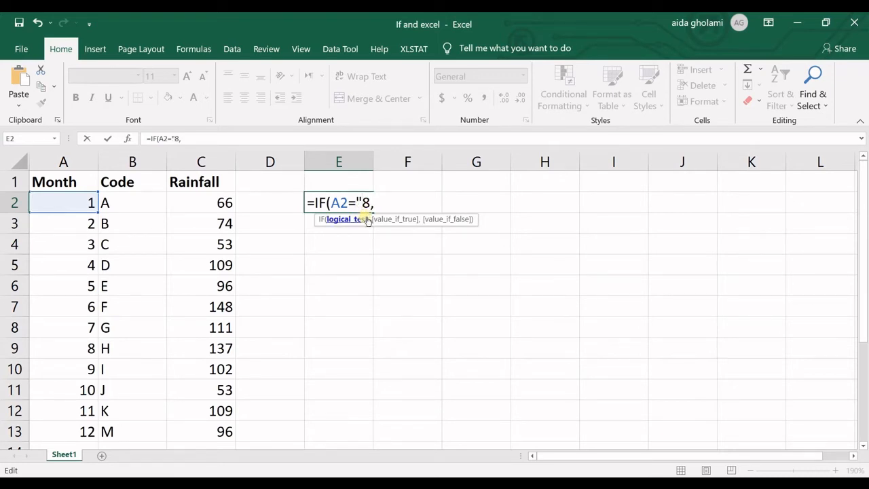
pyautogui.press('BackSpace')
pyautogui.click(371, 202)
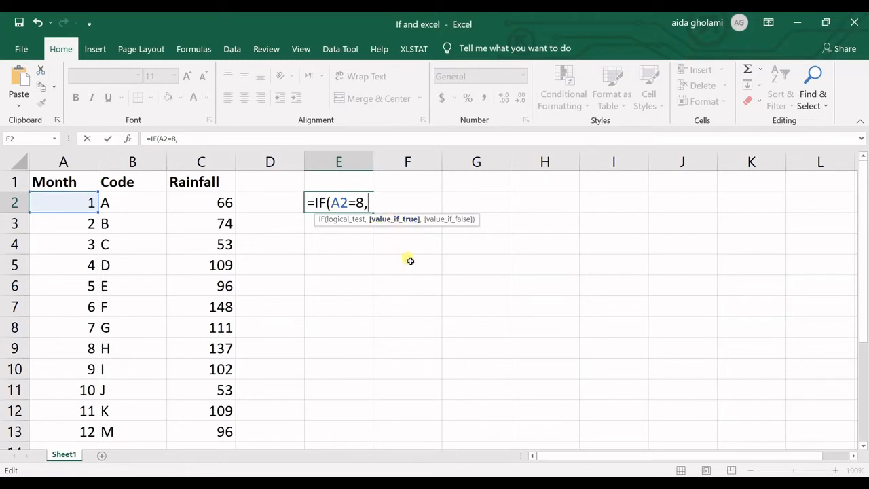
# - Complete the E2 formula so it returns C2+10 when true and 0 when false
pyautogui.click(204, 203)
pyautogui.write('+')
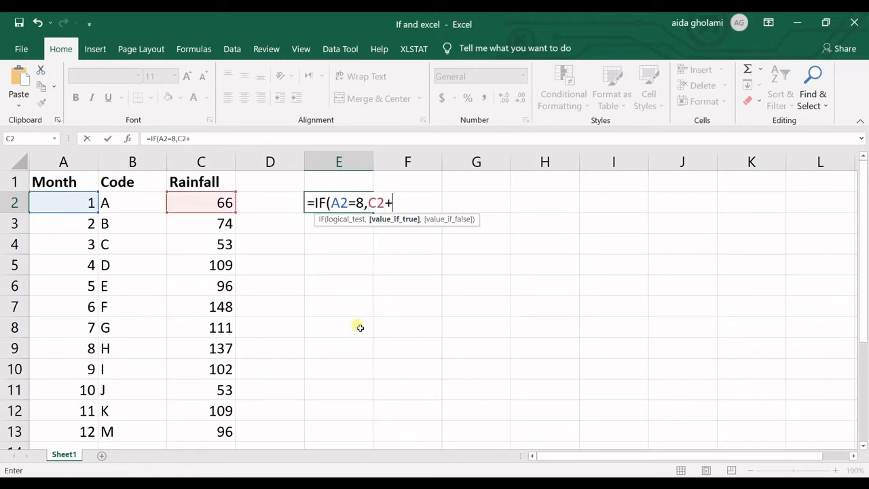
pyautogui.write('10,')
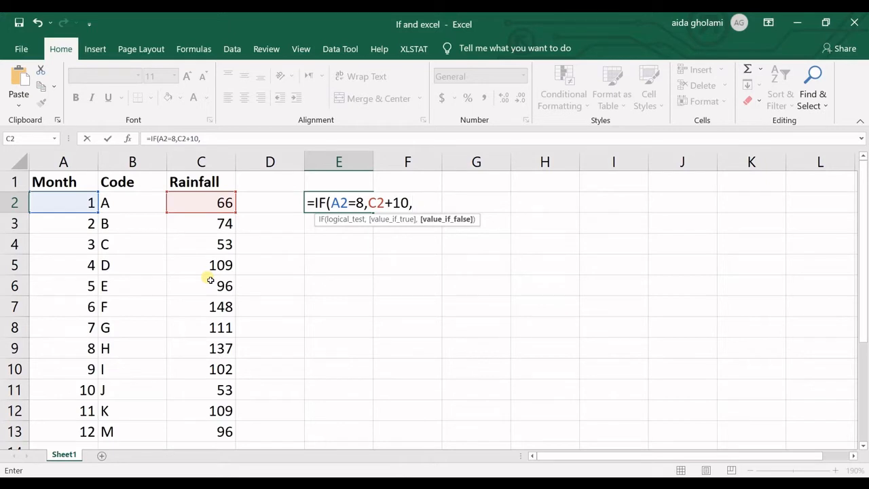
pyautogui.write('0)')
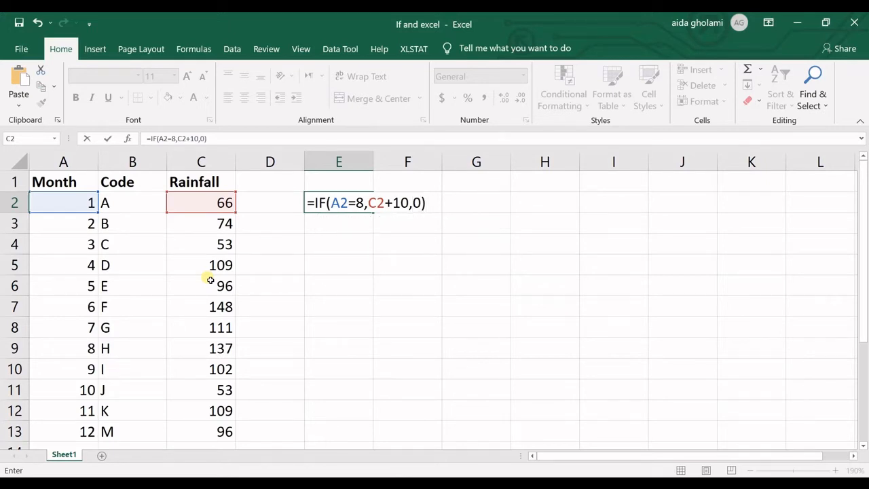
pyautogui.press('Return')
# - Fill the E2 formula down to E13 and review the formulas in E9 and E2
pyautogui.click(359, 202)
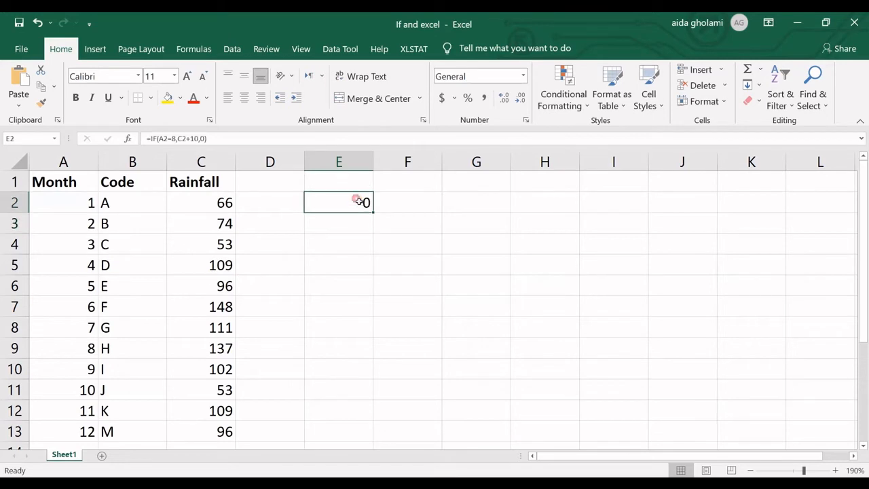
pyautogui.doubleClick(359, 201)
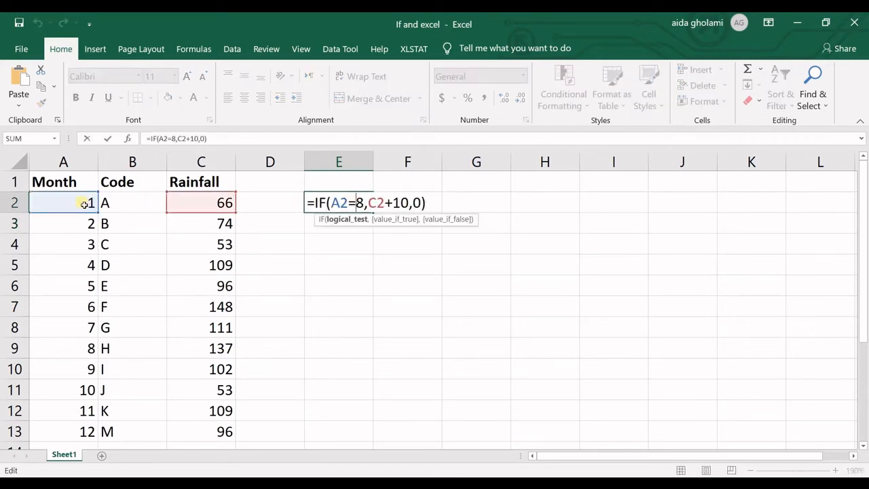
pyautogui.press('Escape')
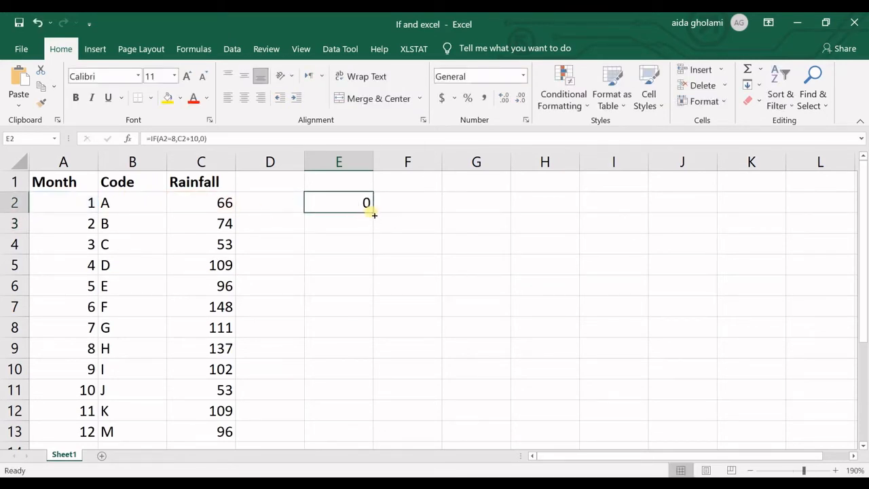
pyautogui.moveTo(374, 213); pyautogui.dragTo(394, 438)
pyautogui.doubleClick(358, 349)
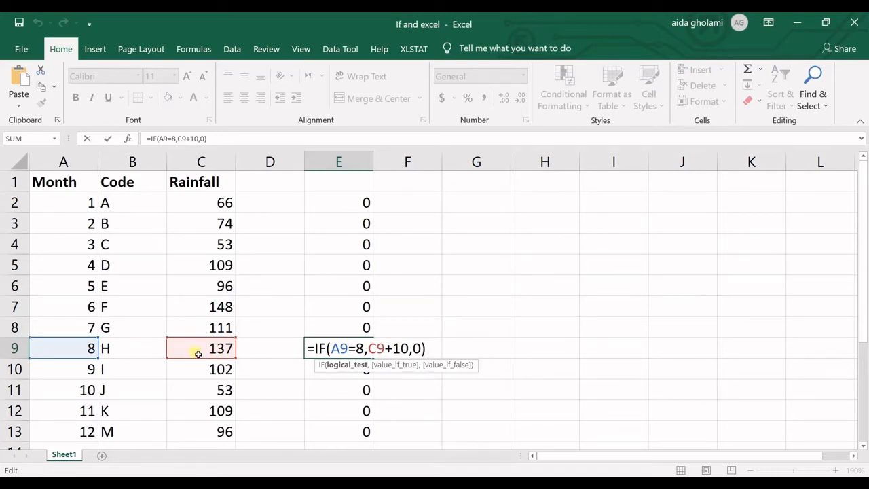
pyautogui.press('Return')
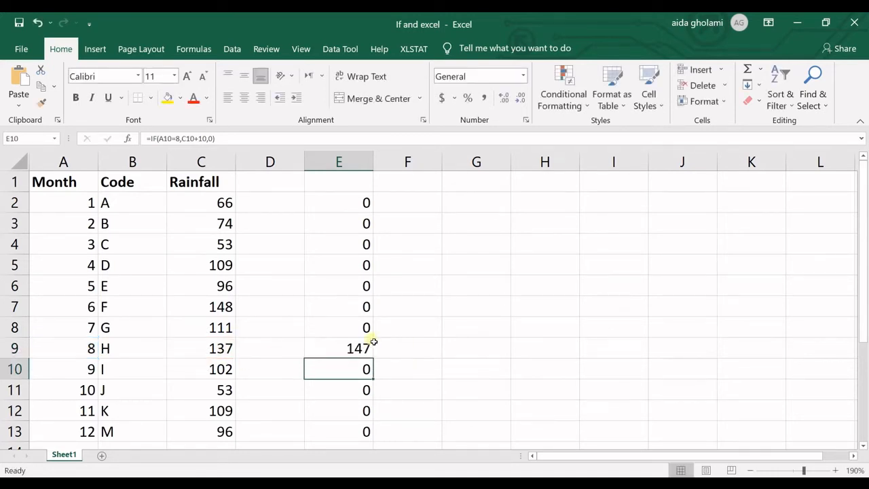
pyautogui.click(333, 353)
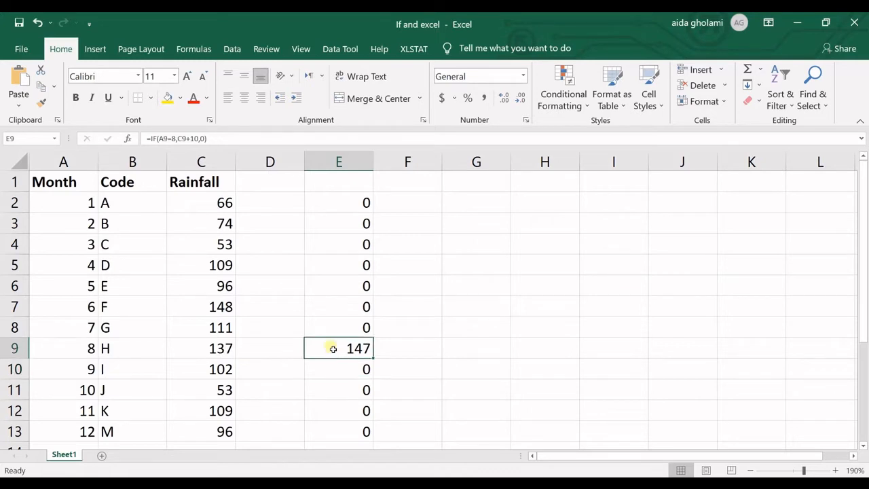
pyautogui.doubleClick(365, 203)
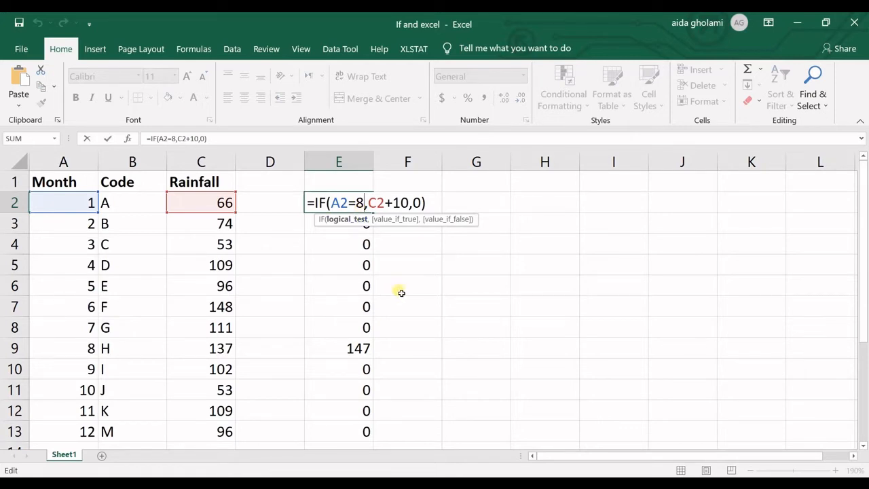
pyautogui.press('Return')
# - Start an IF formula in F2 whose logical test checks whether code cell B2 equals "I"
pyautogui.click(405, 201)
pyautogui.write('=if')
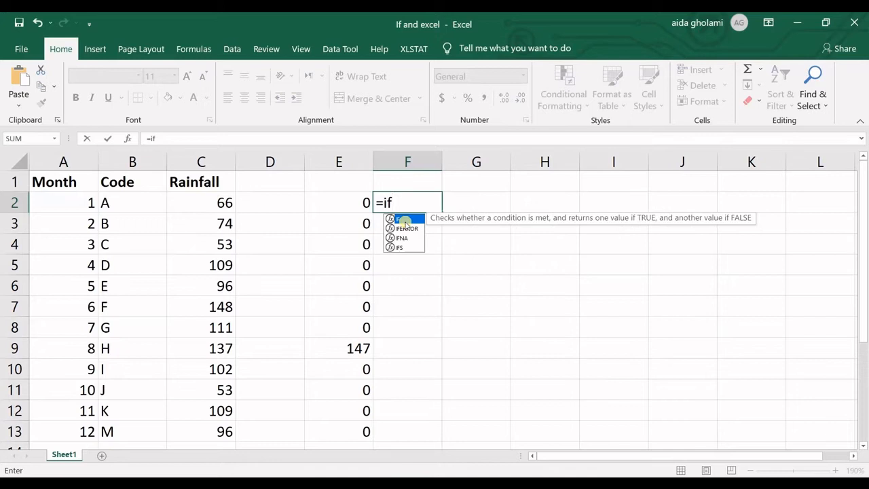
pyautogui.doubleClick(405, 221)
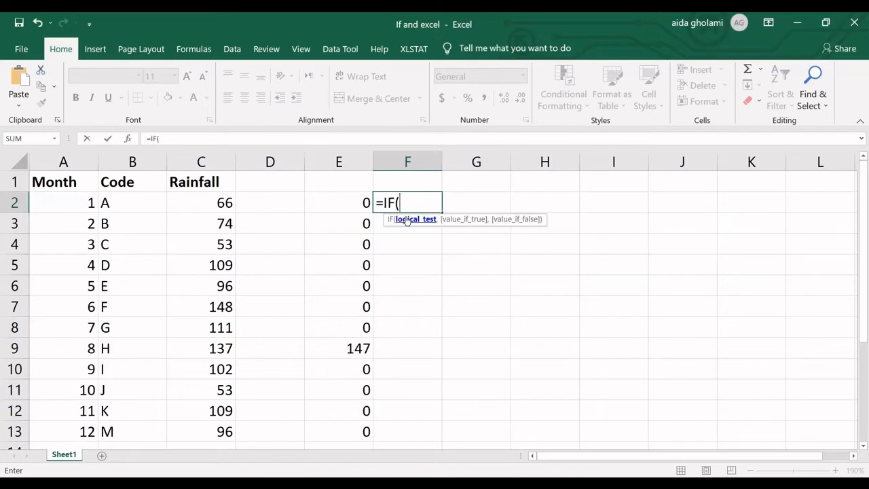
pyautogui.click(107, 202)
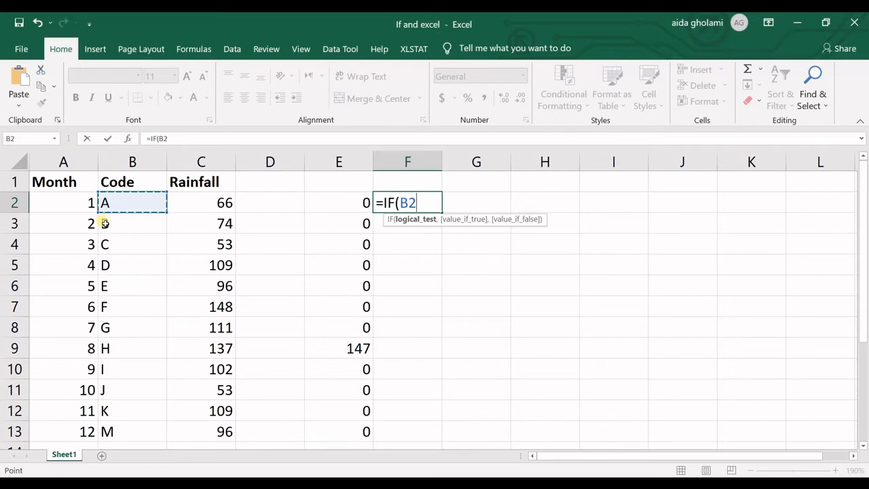
pyautogui.write('="')
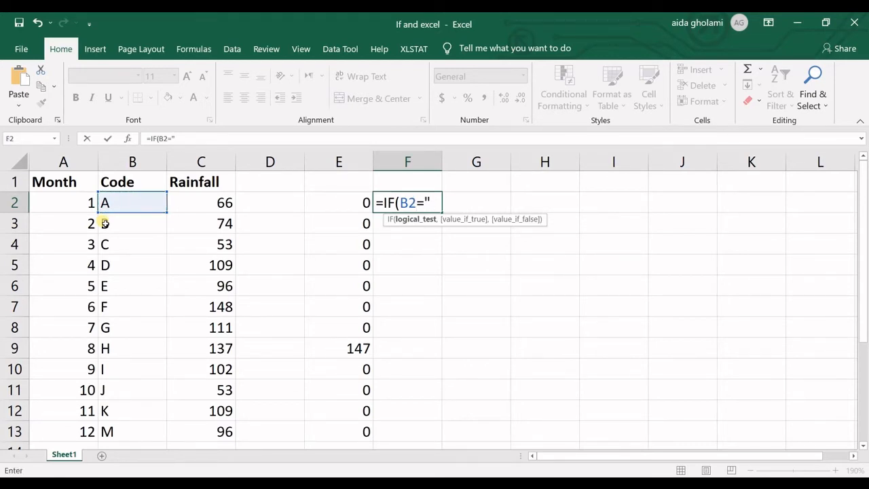
pyautogui.write('I"')
pyautogui.write(',')
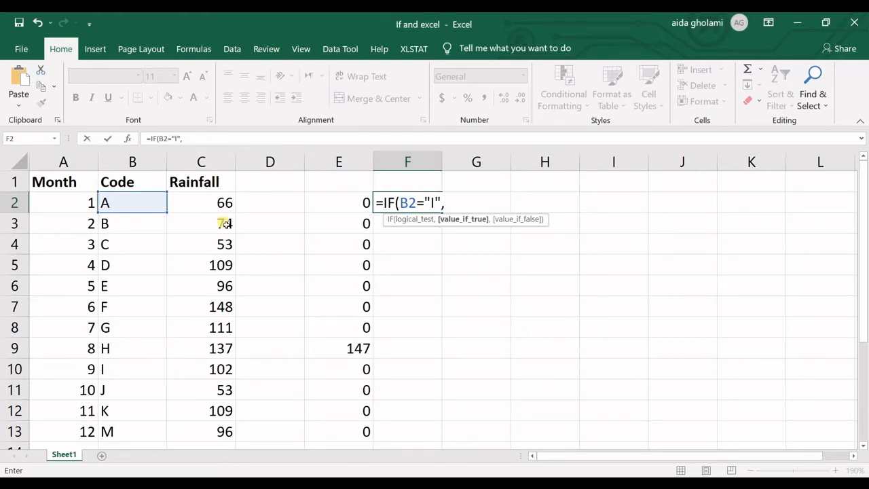
pyautogui.click(201, 369)
pyautogui.press('BackSpace')
pyautogui.press('BackSpace')
pyautogui.press('BackSpace')
# - Complete the F2 formula with "I is 102" if true and "Not Available" if false, and auto-fit column F's width
pyautogui.write('"I is ')
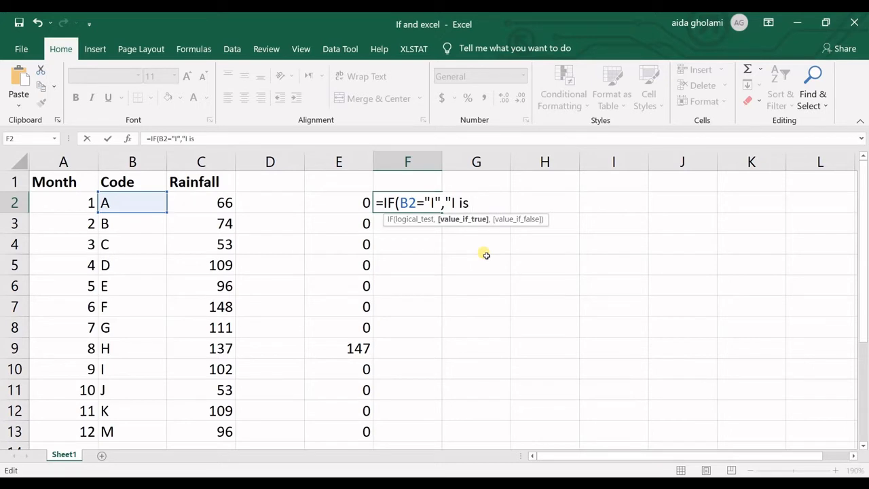
pyautogui.write('102",')
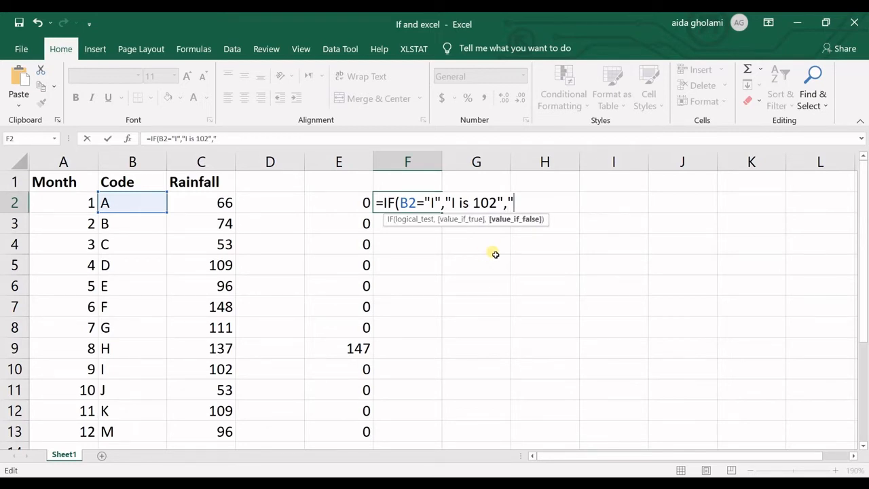
pyautogui.write('"Not Availa')
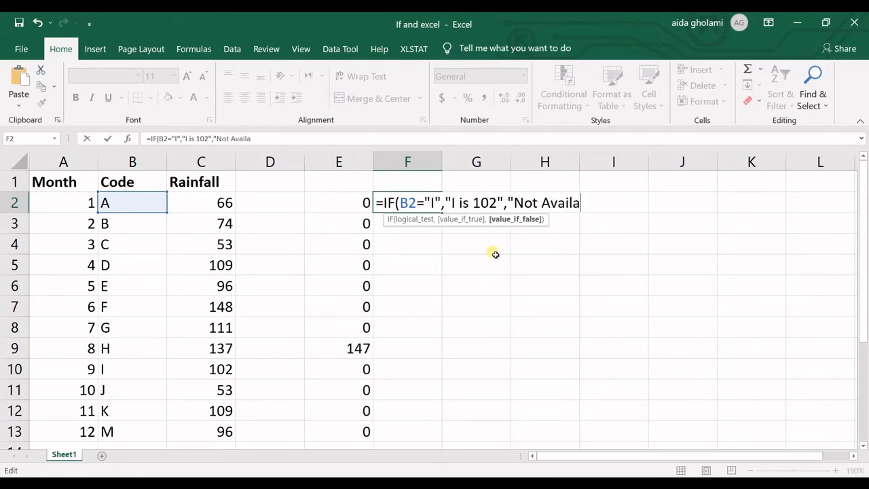
pyautogui.write('ble")')
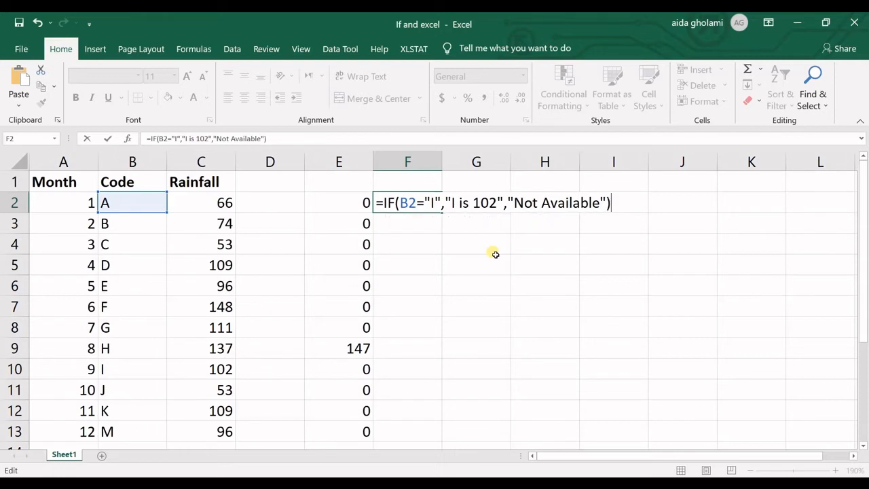
pyautogui.press('Return')
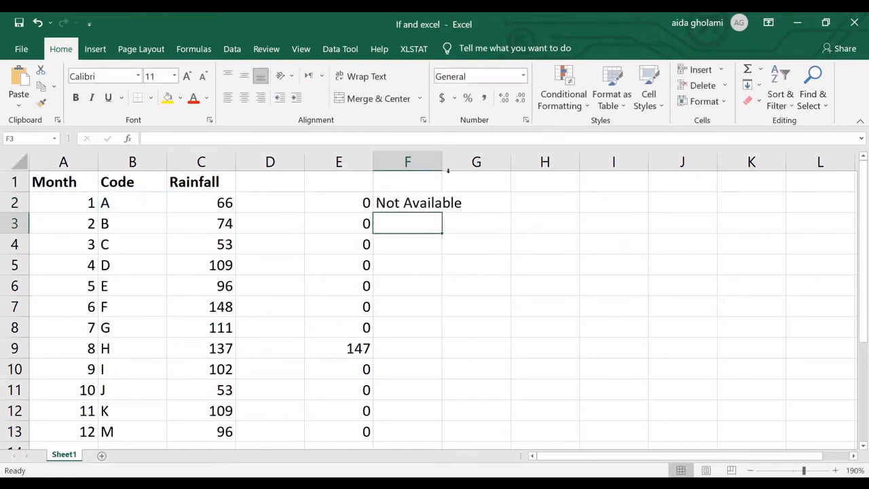
pyautogui.doubleClick(442, 161)
pyautogui.click(450, 200)
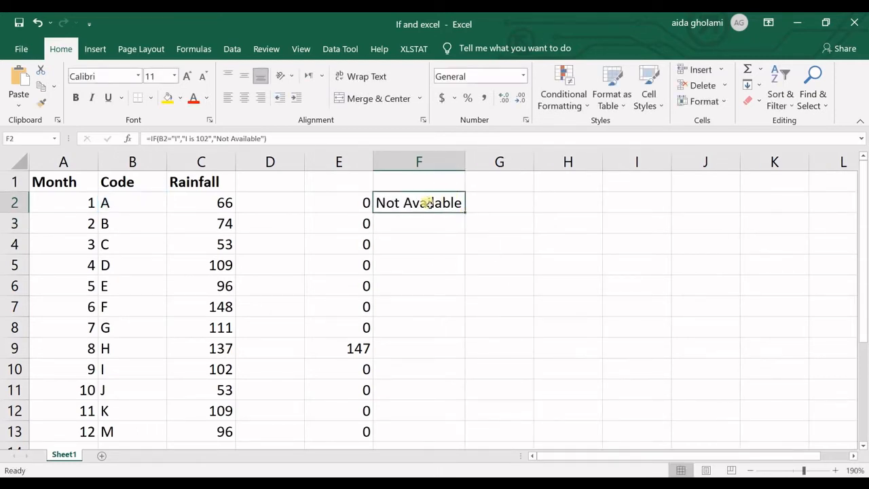
# - Fill the F2 formula down to F13 and review the copied formula in F10
pyautogui.moveTo(467, 215); pyautogui.dragTo(454, 376)
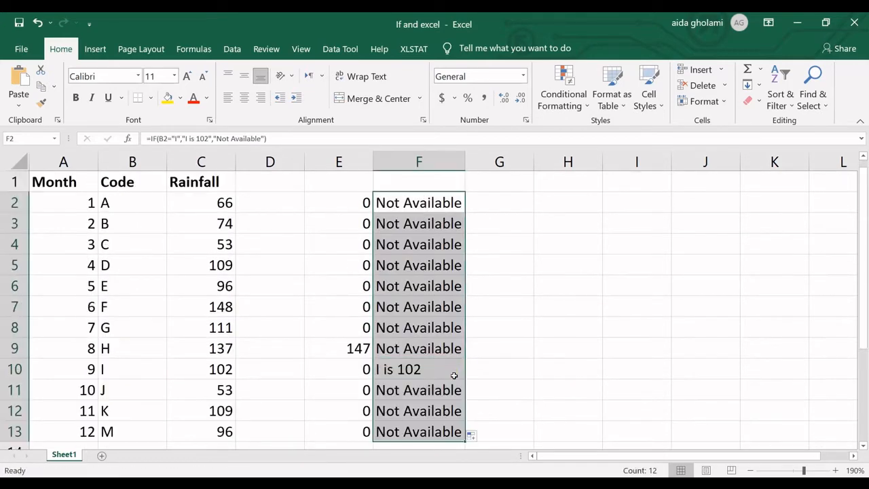
pyautogui.doubleClick(414, 370)
pyautogui.press('Return')
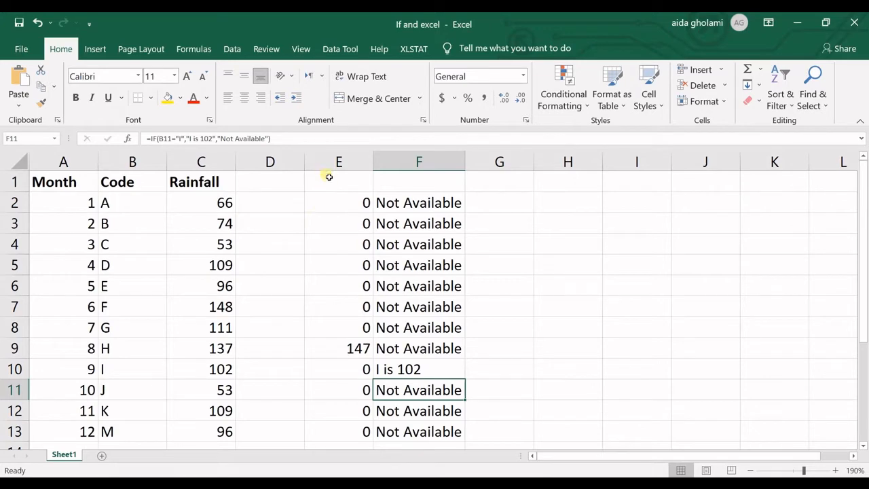
pyautogui.click(365, 163)
pyautogui.moveTo(366, 163); pyautogui.dragTo(419, 163)
pyautogui.click(420, 217)
pyautogui.moveTo(340, 164); pyautogui.dragTo(429, 163)
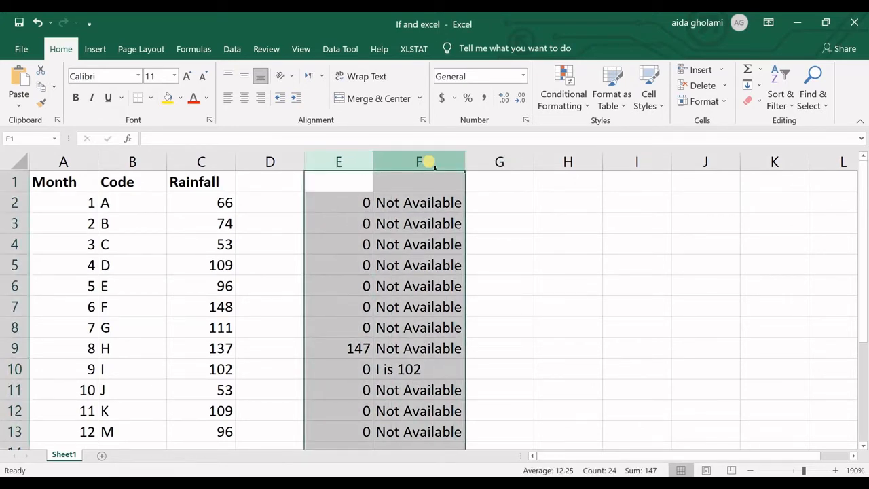
pyautogui.click(419, 185)
# - Look up the descriptions of the AND, OR and NOT functions from cell G2, clearing each name after viewing
pyautogui.click(473, 202)
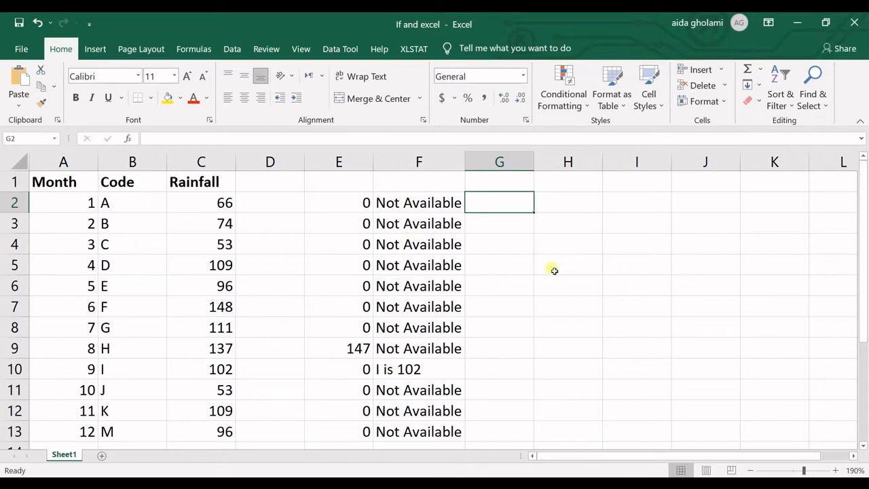
pyautogui.write('=a')
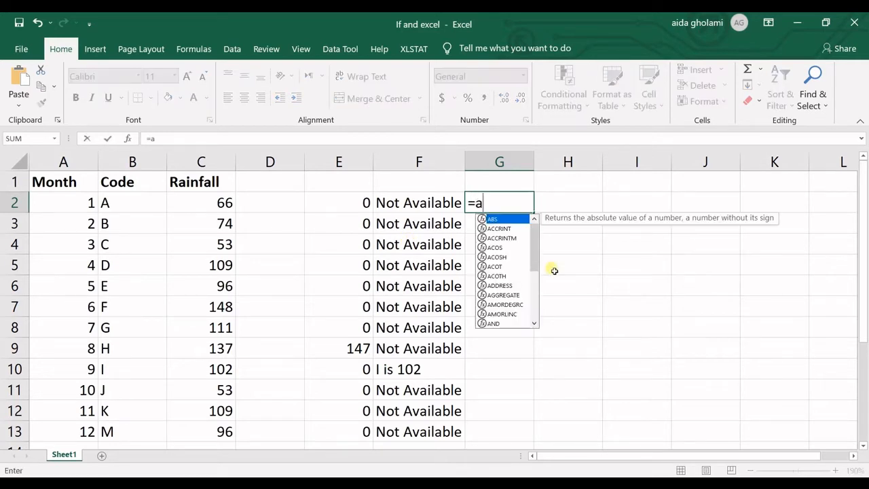
pyautogui.write('nd')
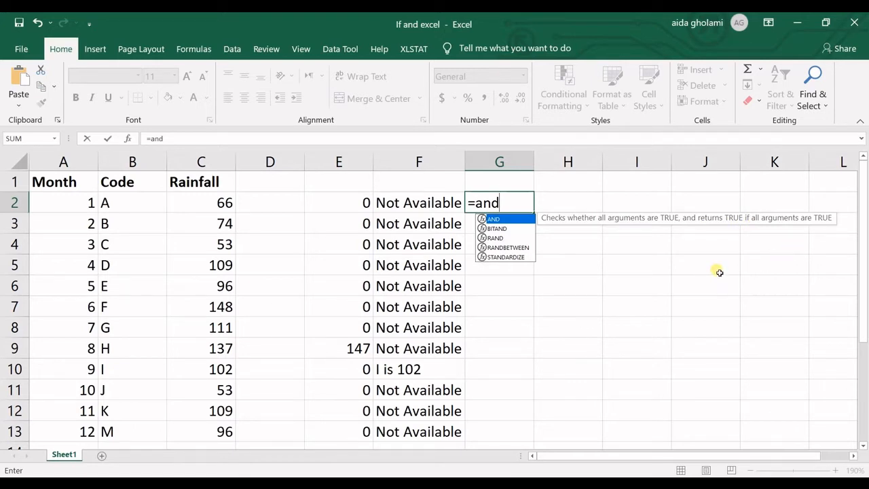
pyautogui.press('BackSpace')
pyautogui.press('BackSpace')
pyautogui.press('BackSpace')
pyautogui.write('or')
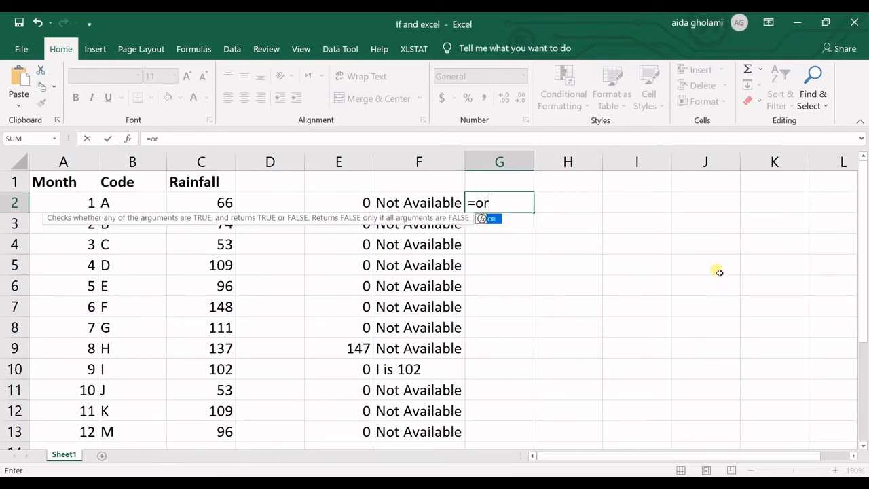
pyautogui.press('BackSpace')
pyautogui.press('BackSpace')
pyautogui.write('not')
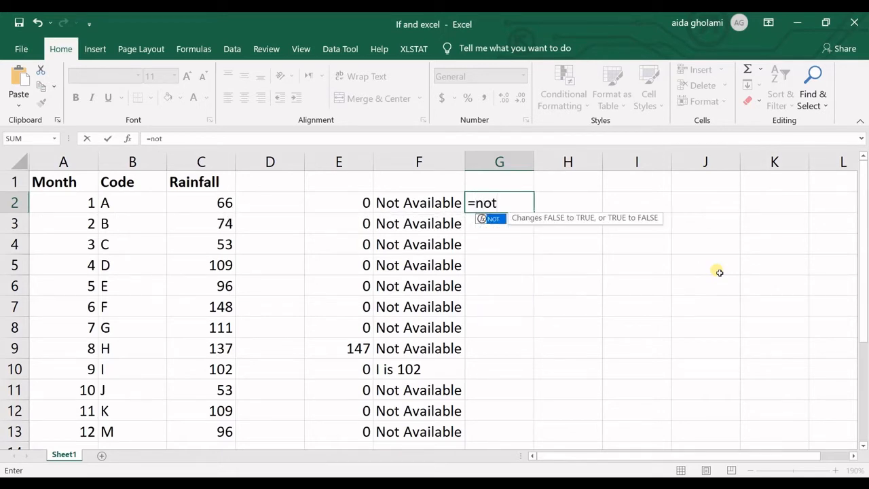
pyautogui.press('BackSpace')
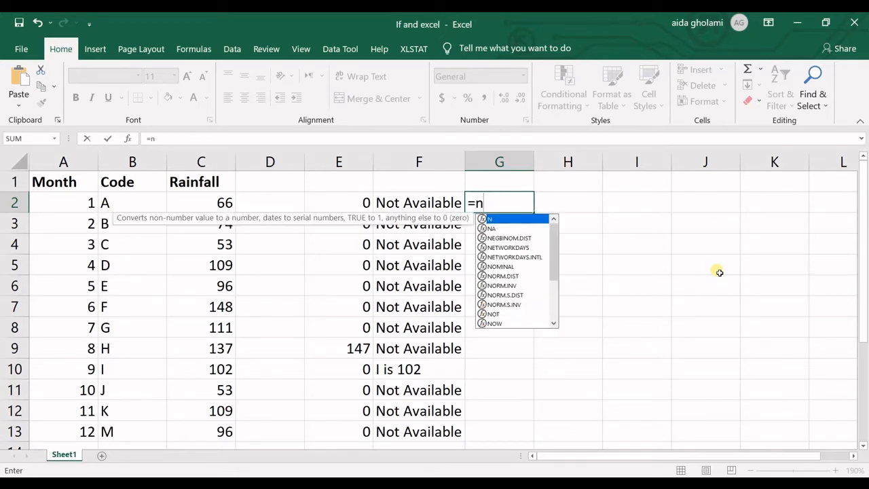
pyautogui.press('BackSpace')
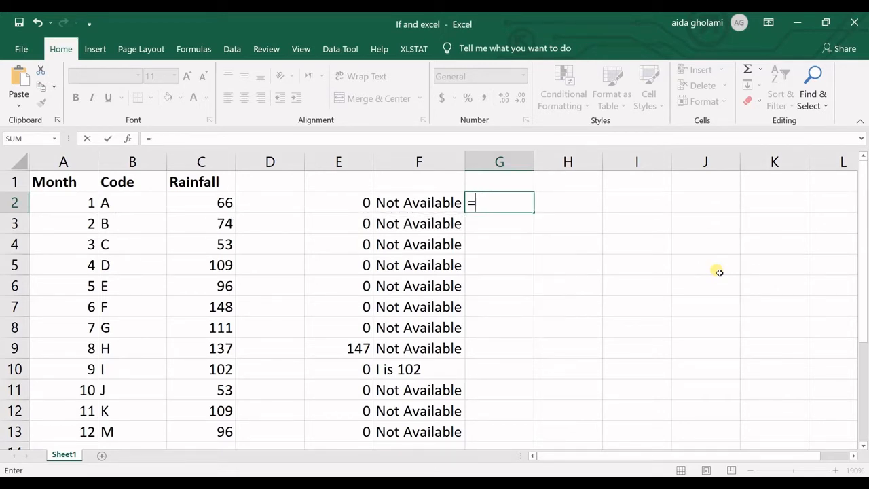
# - Start an IF formula in G2 with a nested AND function as its logical test
pyautogui.write('if')
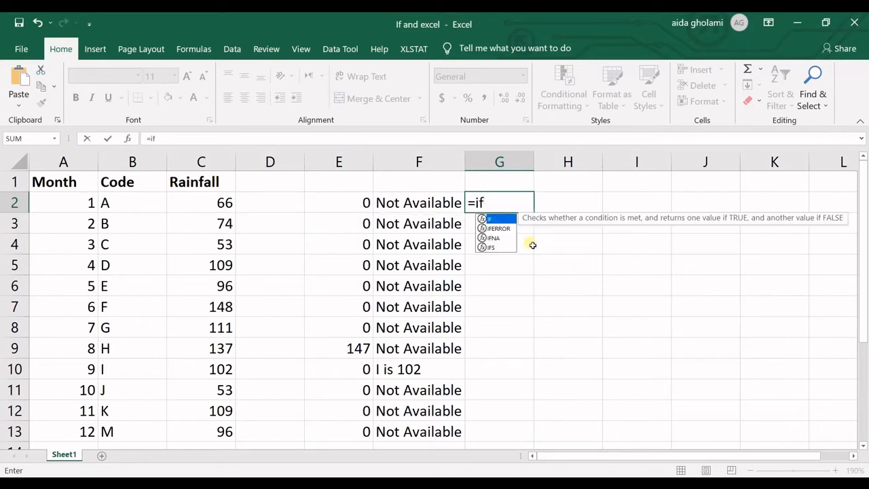
pyautogui.doubleClick(500, 221)
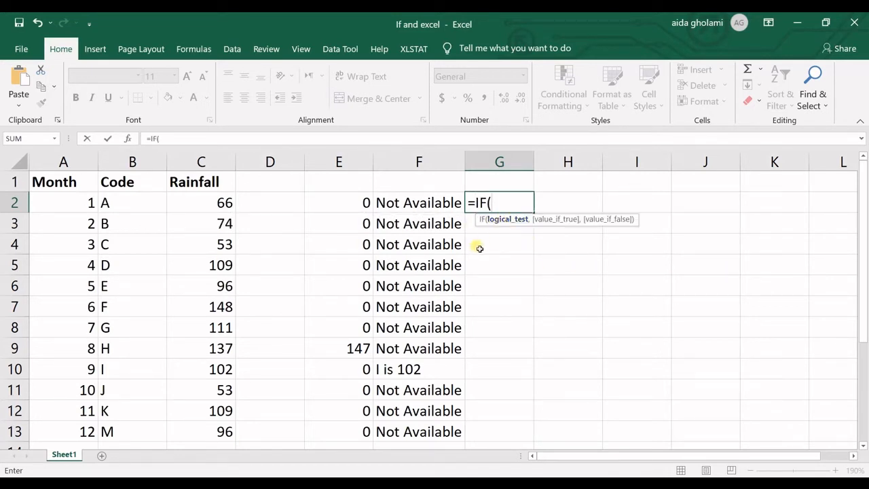
pyautogui.write('and')
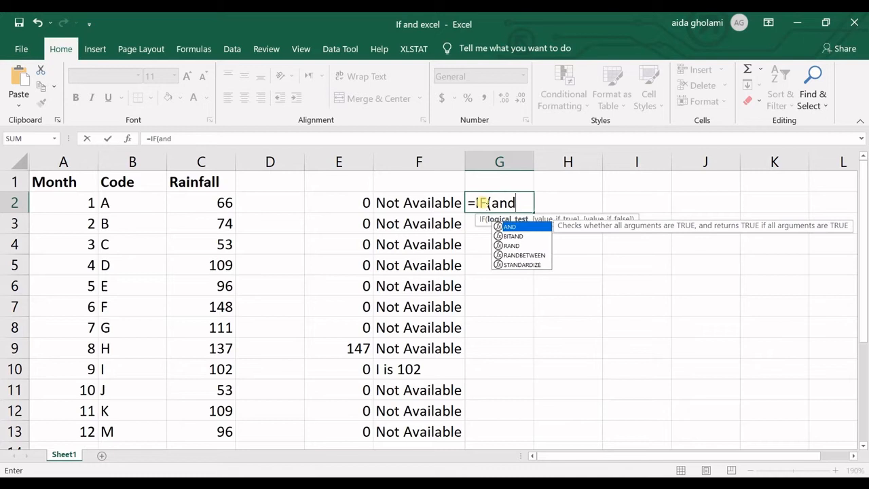
pyautogui.doubleClick(514, 227)
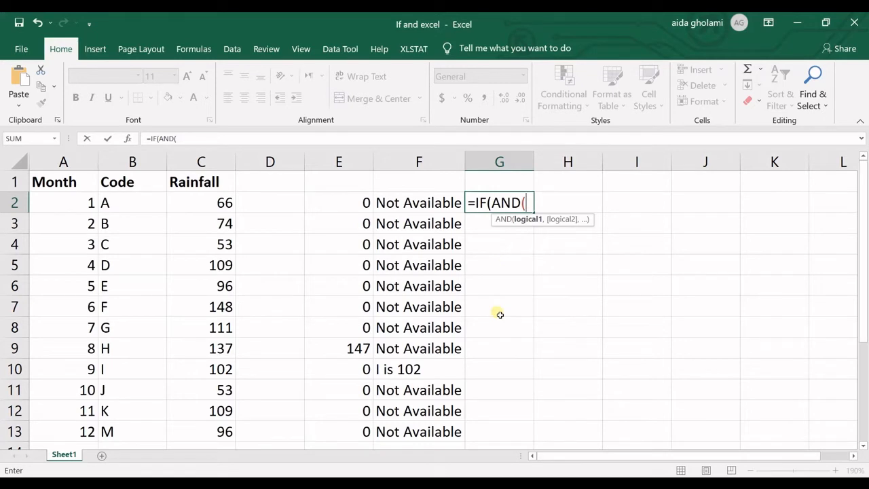
# - Set the AND conditions in G2 to A2=6 and B2="F", and close the logical test
pyautogui.click(84, 203)
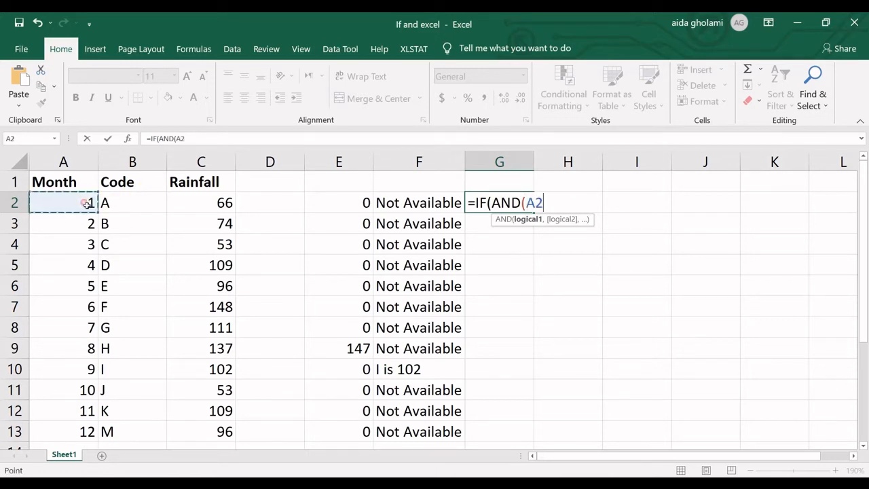
pyautogui.write('=')
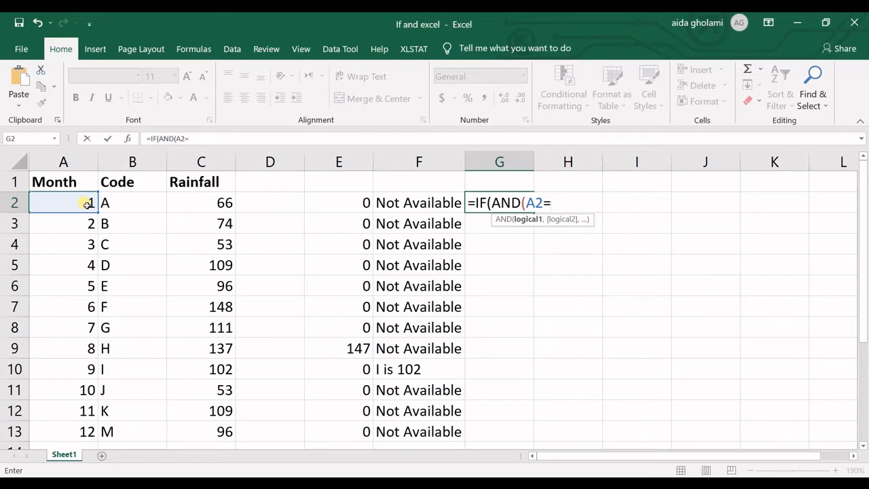
pyautogui.write('6,')
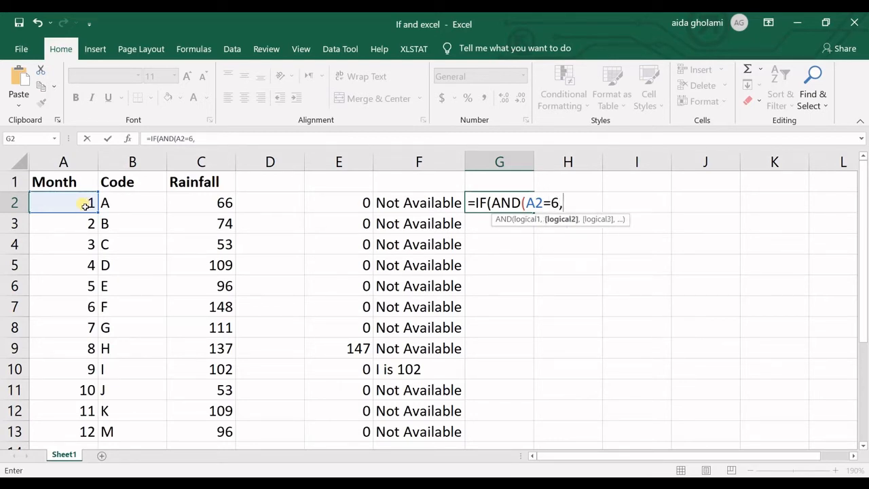
pyautogui.click(126, 204)
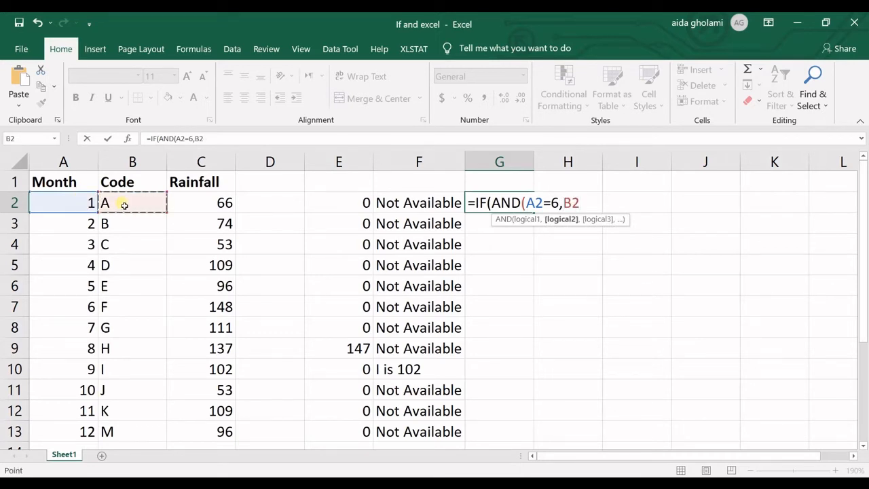
pyautogui.write('=')
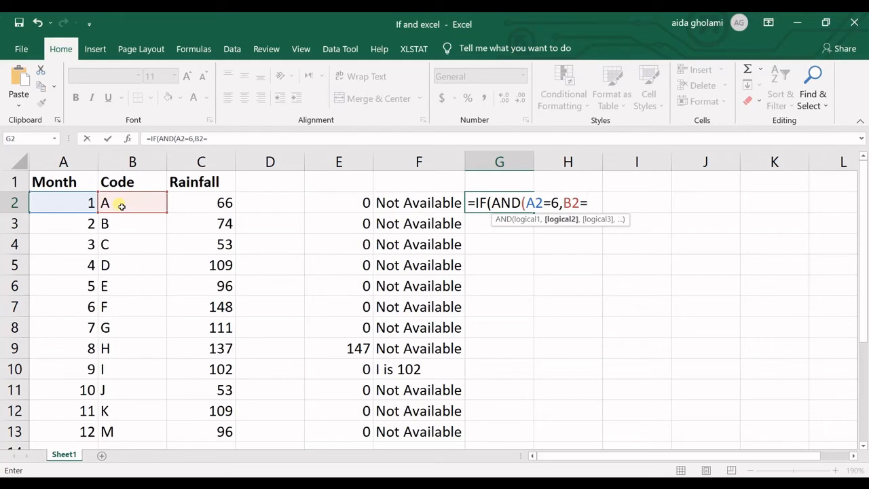
pyautogui.write('"F")')
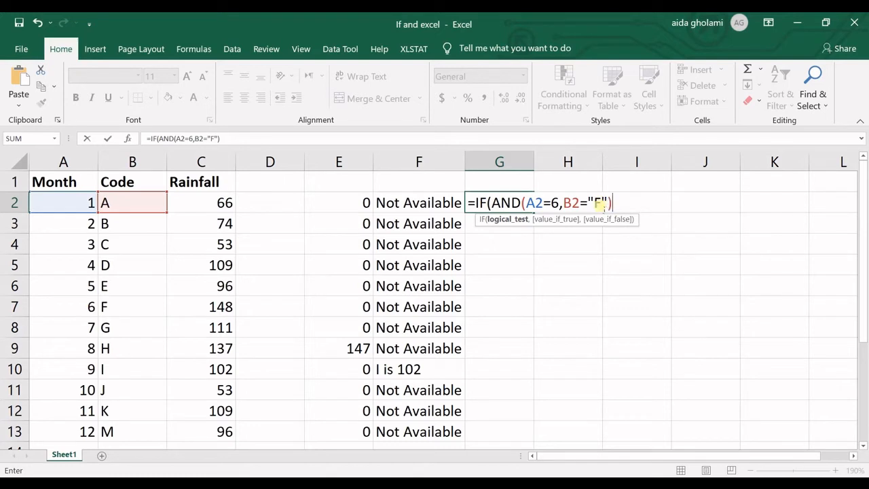
pyautogui.write(',')
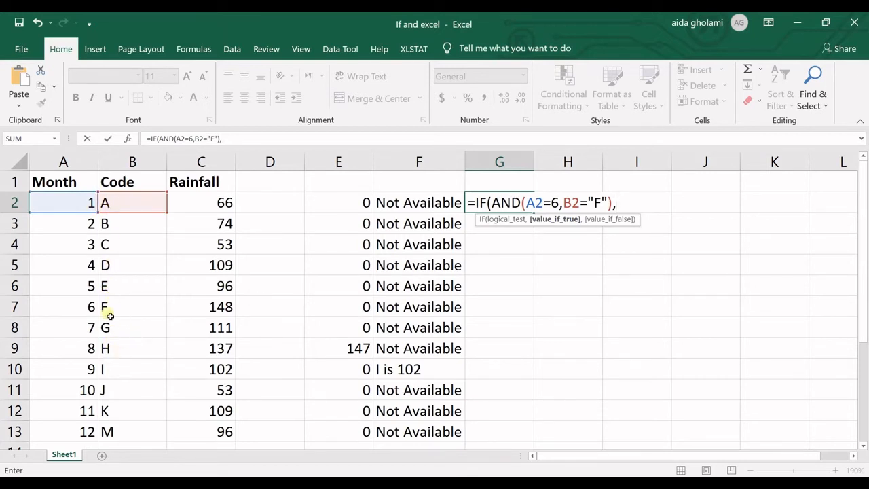
# - Complete the G2 formula with C7/30 if true and "No rainfall" if false
pyautogui.click(218, 309)
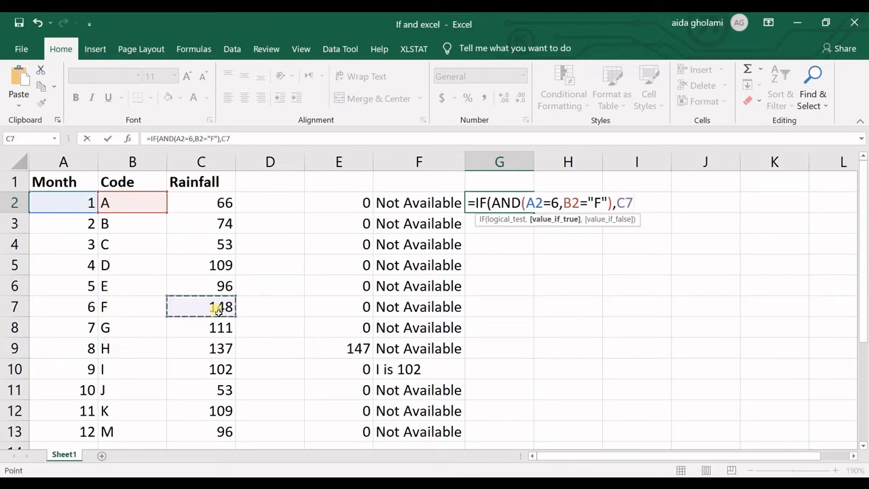
pyautogui.write('/')
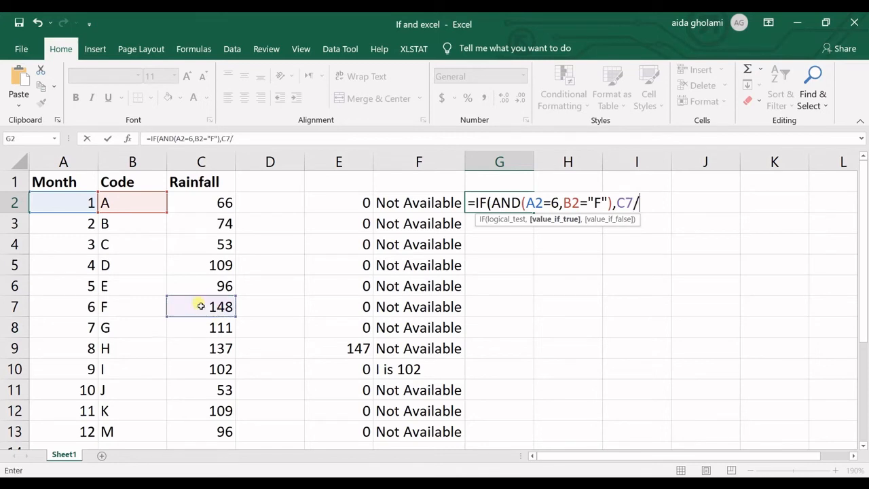
pyautogui.write('30,')
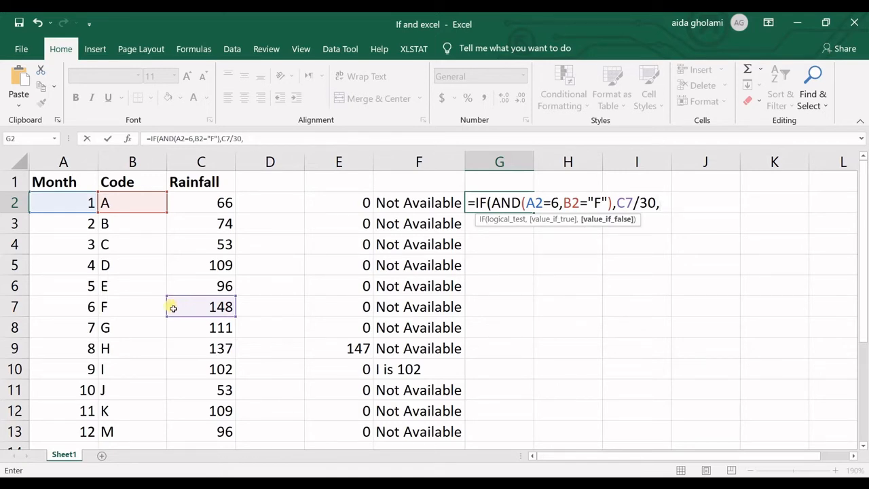
pyautogui.write('"No rainf')
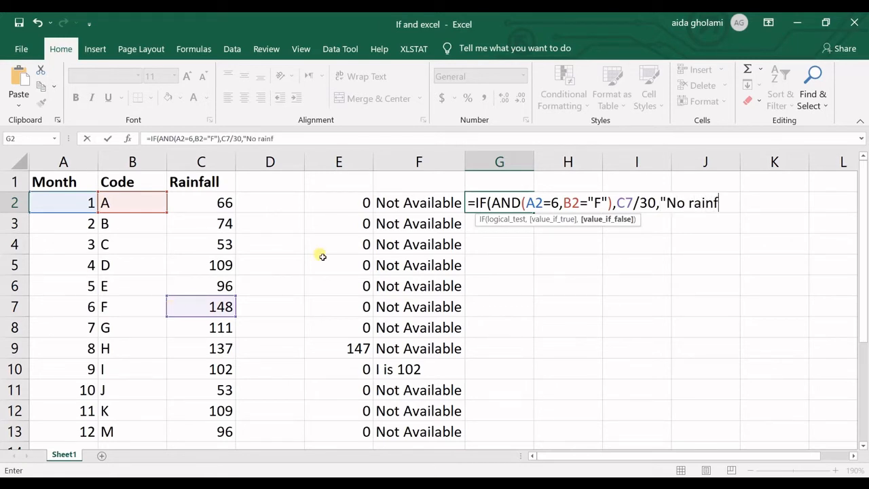
pyautogui.write('all")')
pyautogui.press('Return')
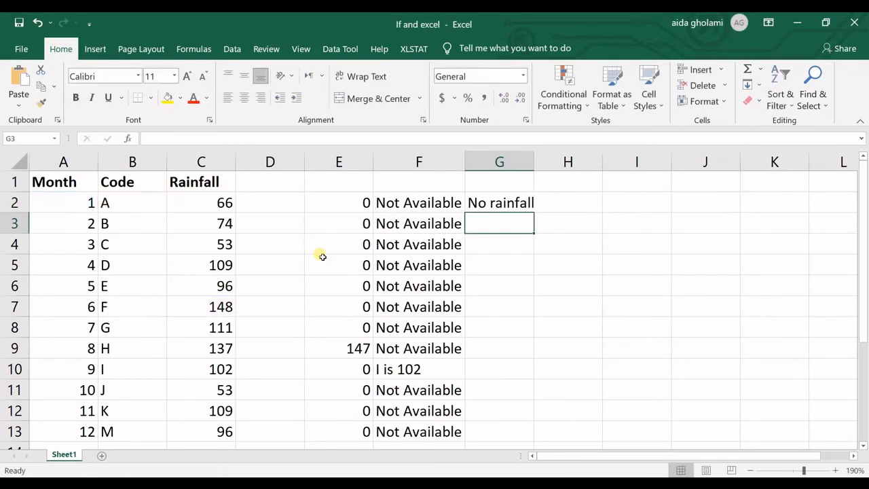
# - Auto-fit column G's width and fill the G2 formula down to G13
pyautogui.click(532, 163)
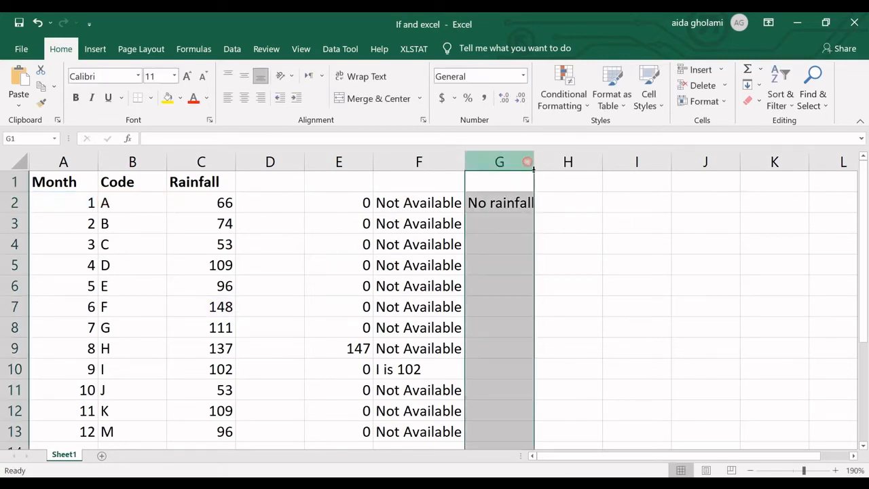
pyautogui.doubleClick(535, 163)
pyautogui.click(536, 207)
pyautogui.moveTo(537, 207); pyautogui.dragTo(534, 435)
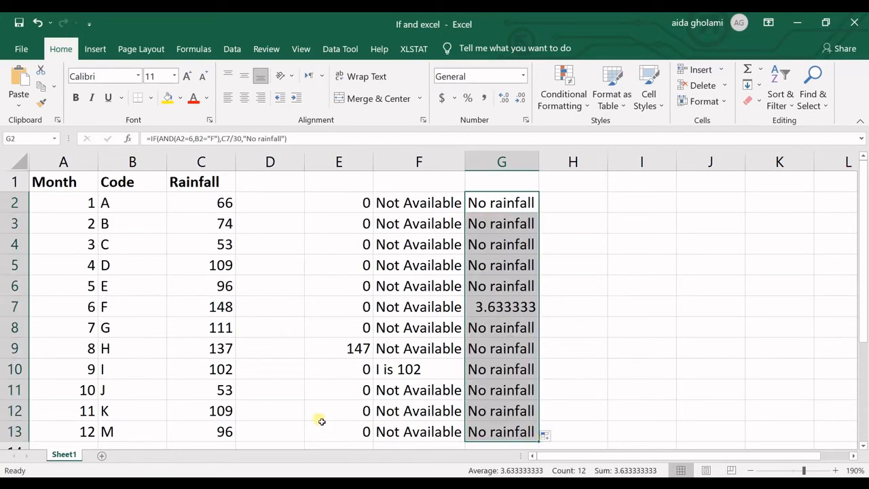
# - Examine which cells the copied formula in G7 refers to
pyautogui.click(511, 307)
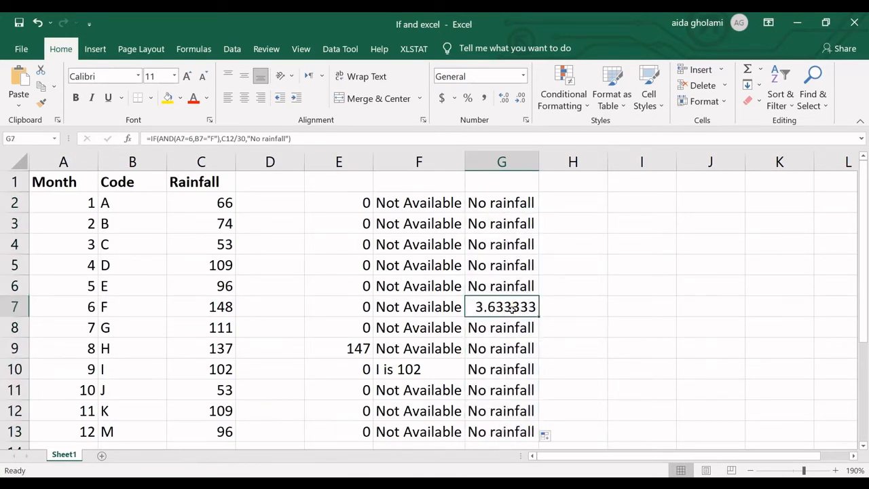
pyautogui.doubleClick(511, 307)
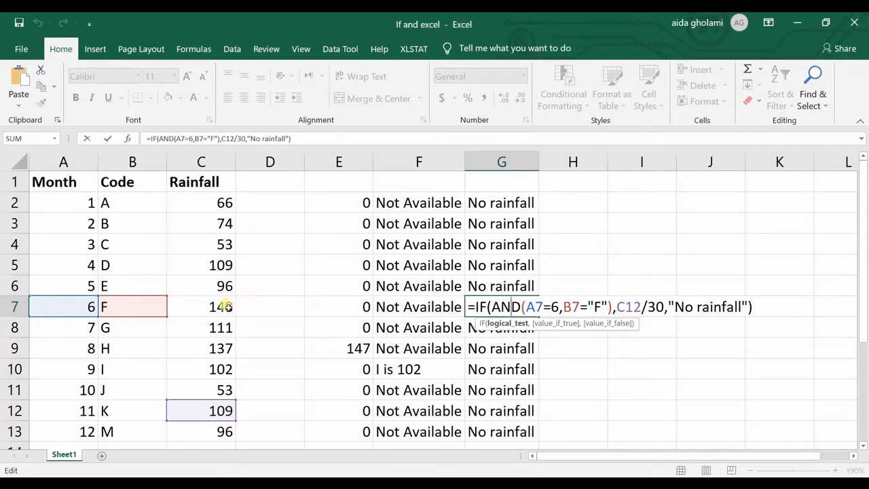
pyautogui.press('Return')
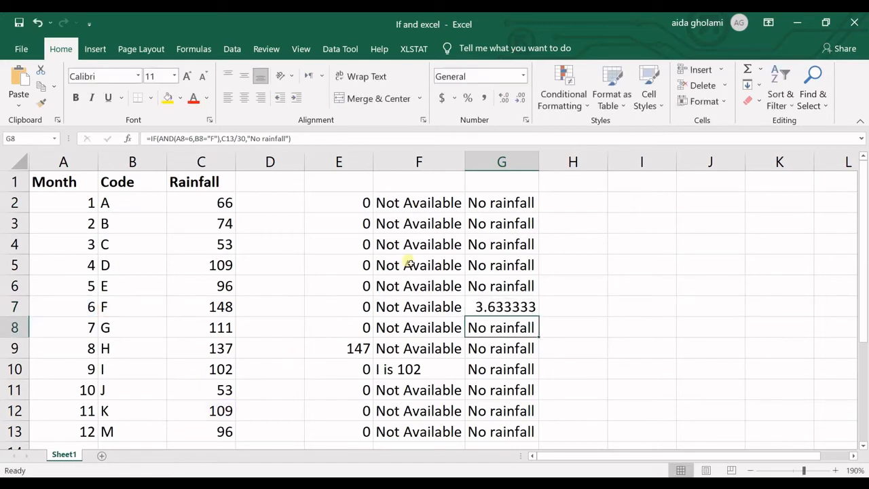
# - Change the true value in the G2 formula to C2/30 and fill it down to G13 again
pyautogui.doubleClick(492, 203)
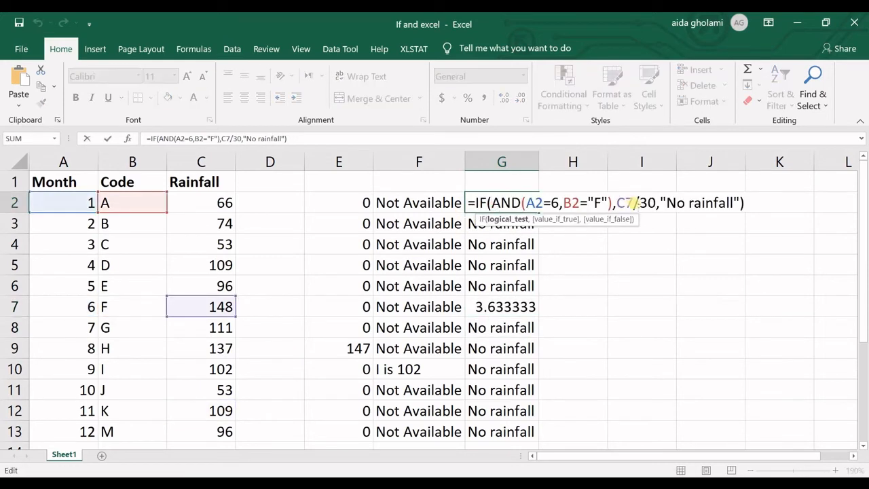
pyautogui.click(635, 203)
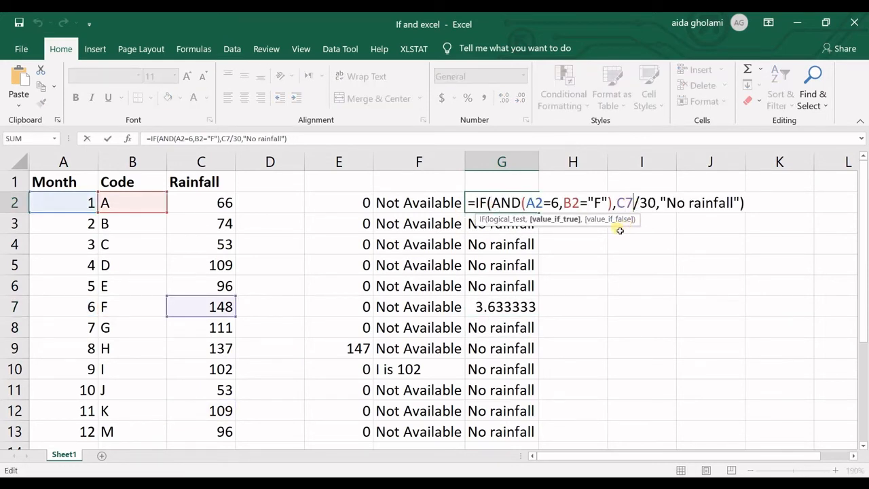
pyautogui.press('BackSpace')
pyautogui.write('2')
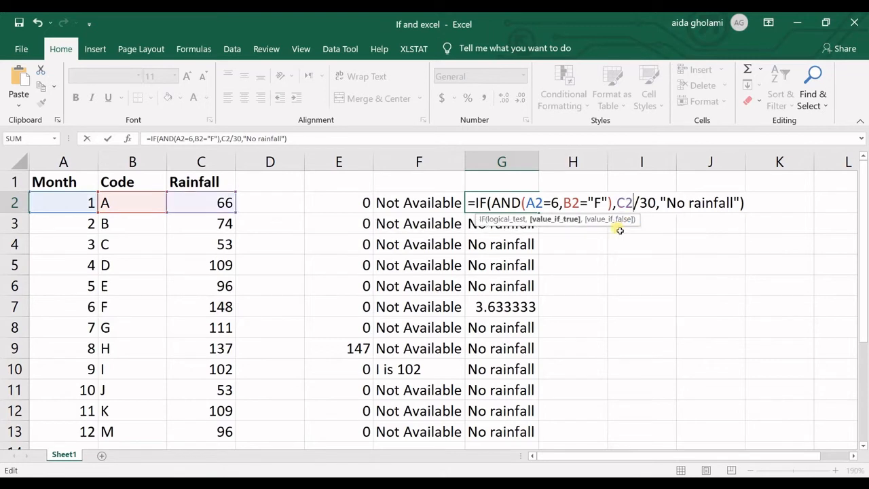
pyautogui.press('Return')
pyautogui.click(533, 203)
pyautogui.moveTo(539, 212); pyautogui.dragTo(540, 436)
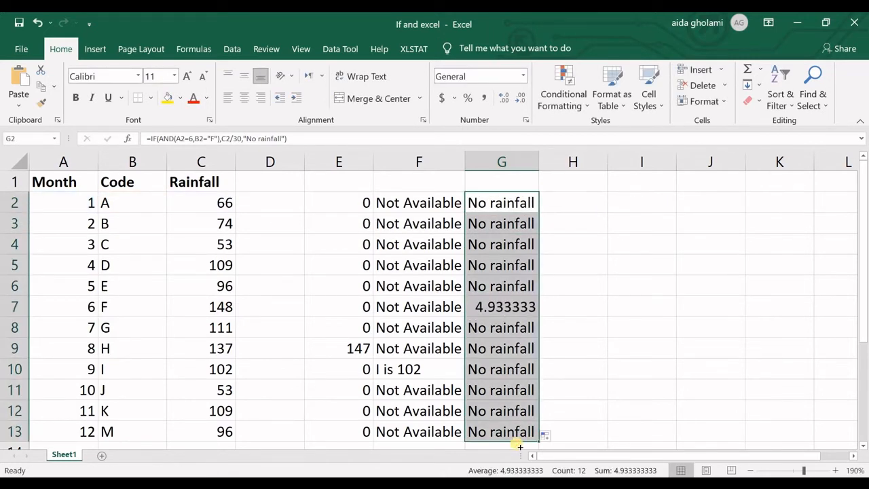
# - Examine the cell references in the copied formula in G7
pyautogui.click(515, 307)
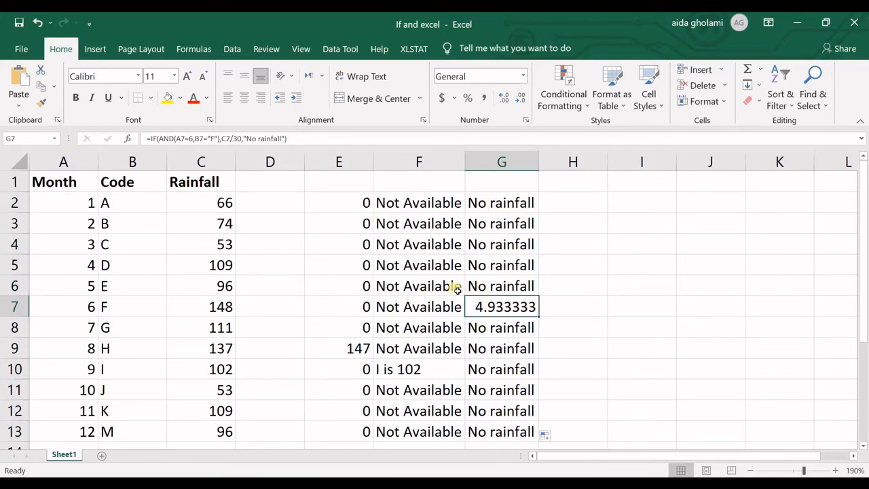
pyautogui.doubleClick(509, 306)
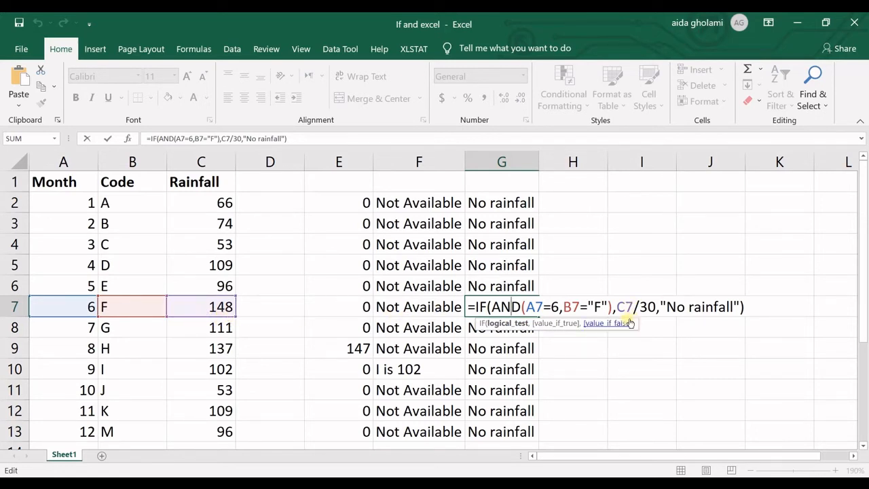
pyautogui.press('Return')
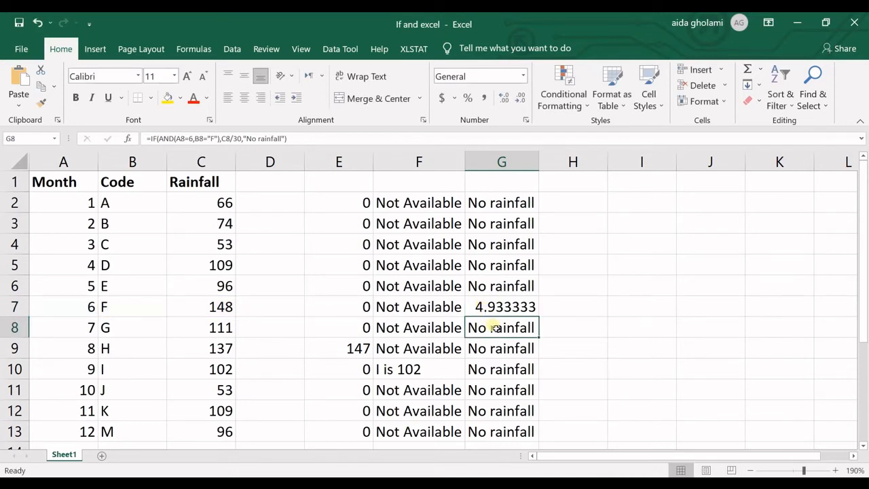
# - Begin an IF formula in H2 with the conditions A2=10 and B2="J"
pyautogui.click(556, 210)
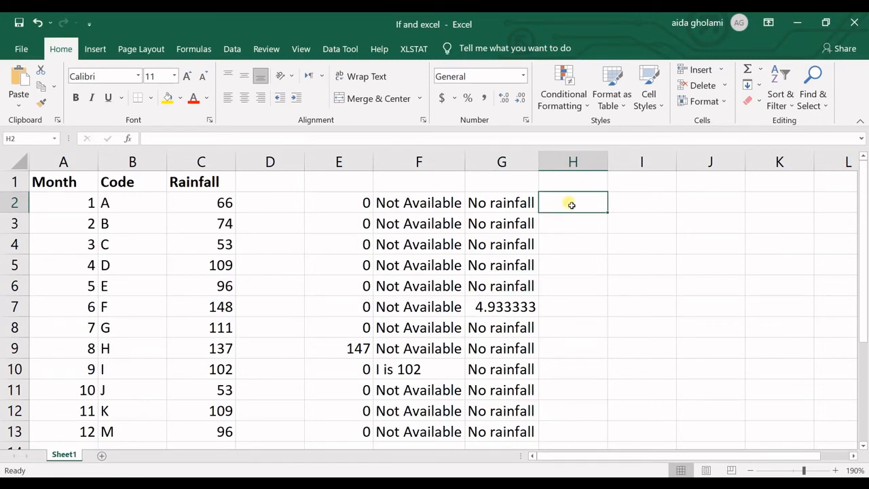
pyautogui.write('=if')
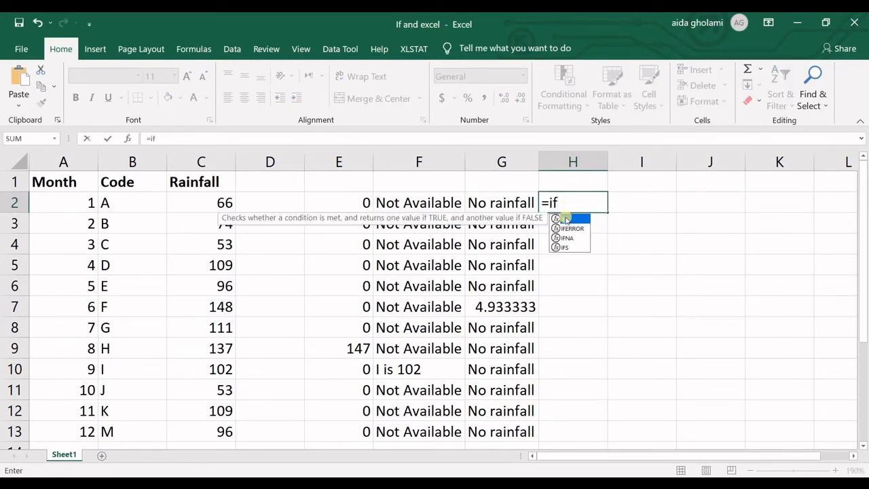
pyautogui.press('Tab')
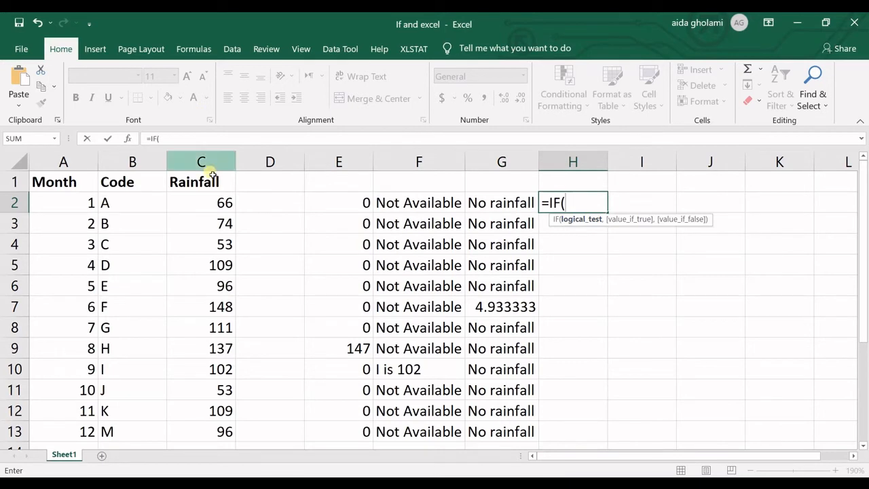
pyautogui.click(91, 206)
pyautogui.write('=')
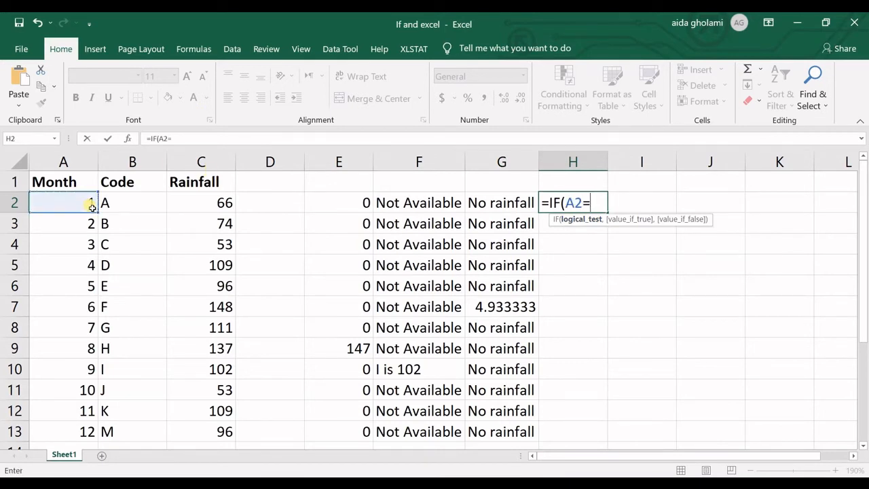
pyautogui.write('10,')
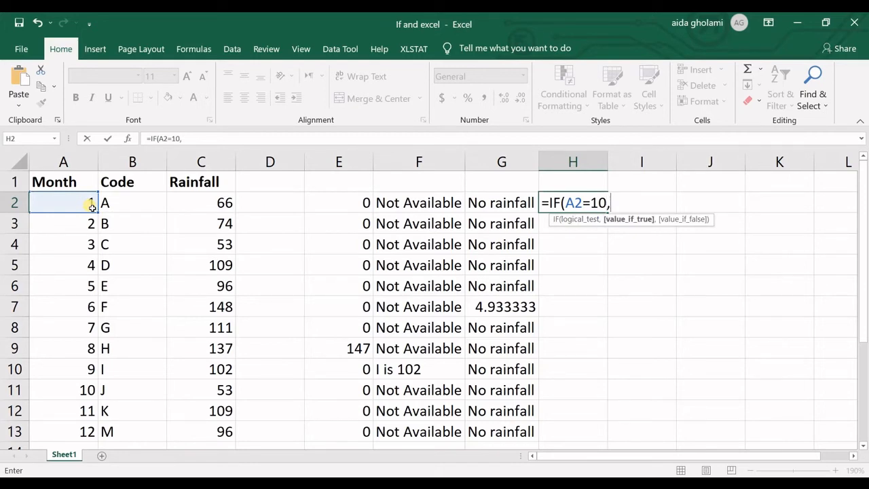
pyautogui.click(123, 206)
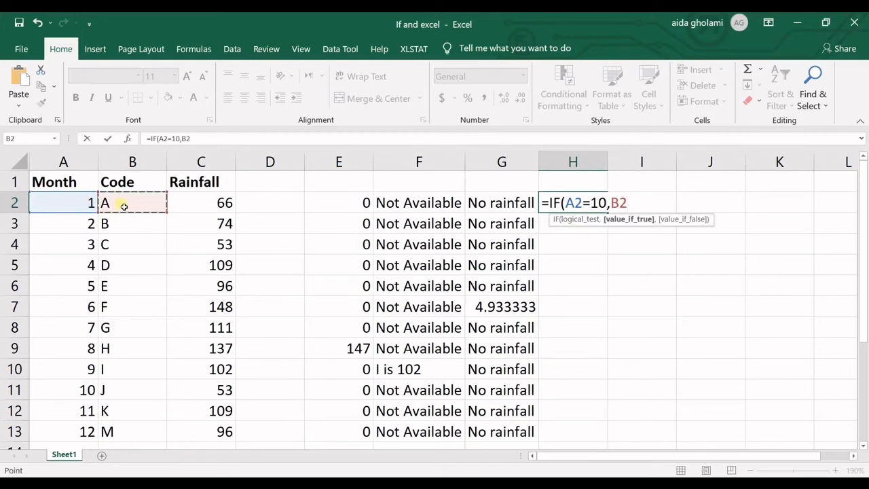
pyautogui.write('=')
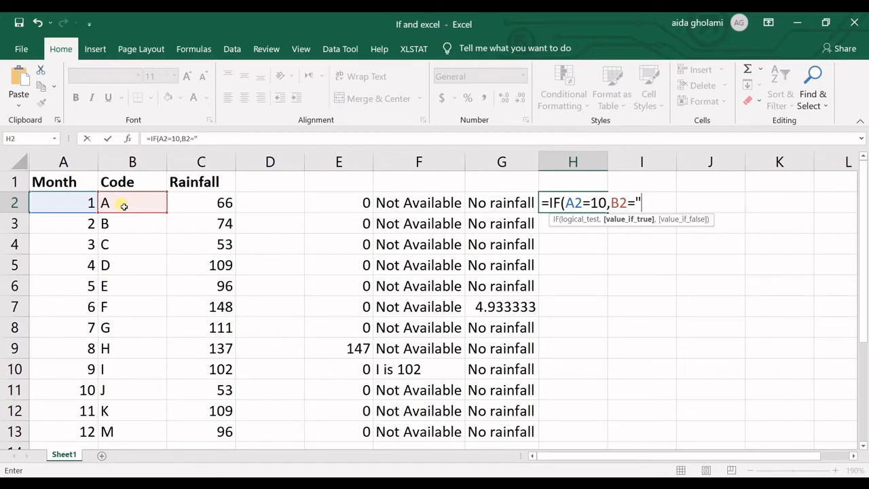
pyautogui.write('"J")')
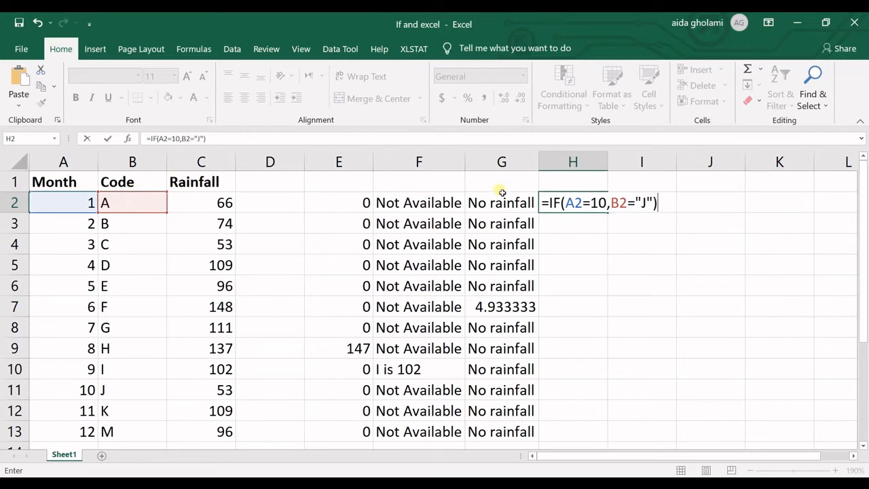
# - Wrap the two conditions of the H2 formula in a nested AND function
pyautogui.click(566, 203)
pyautogui.write('an')
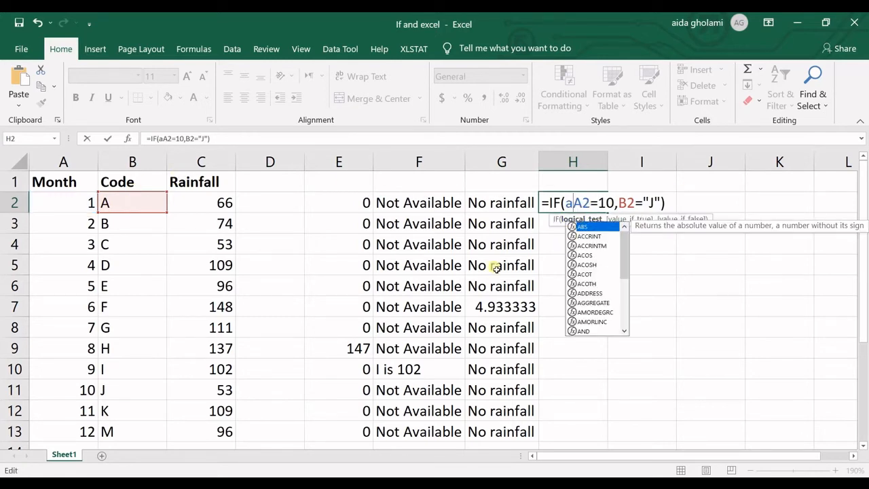
pyautogui.write('d(')
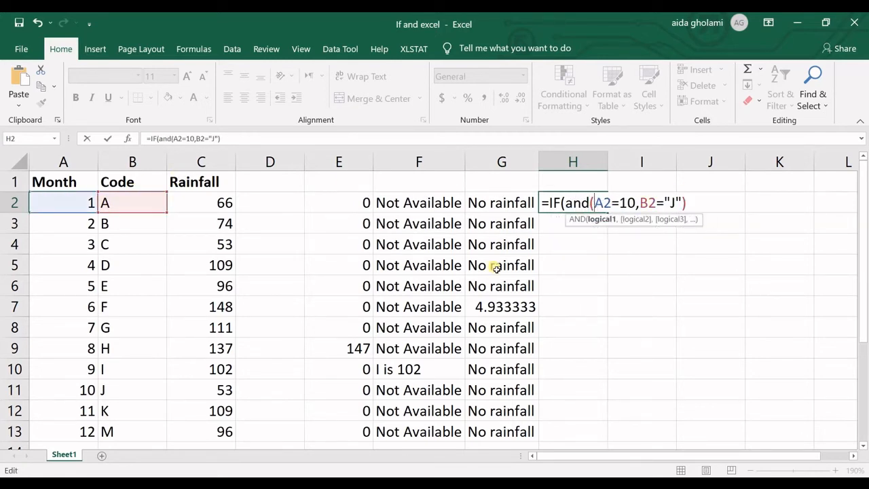
pyautogui.click(703, 201)
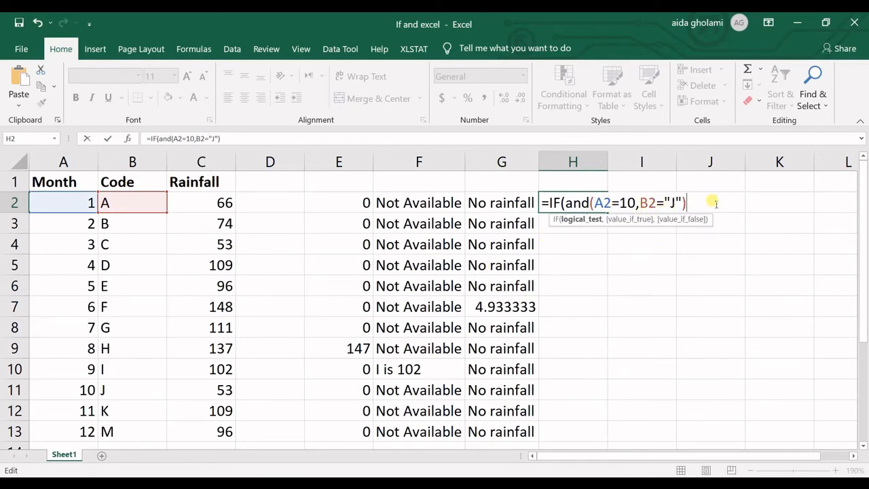
# - Complete the H2 formula with C2+100 if true and C2/30 if false, and fill it down to H13
pyautogui.write(',')
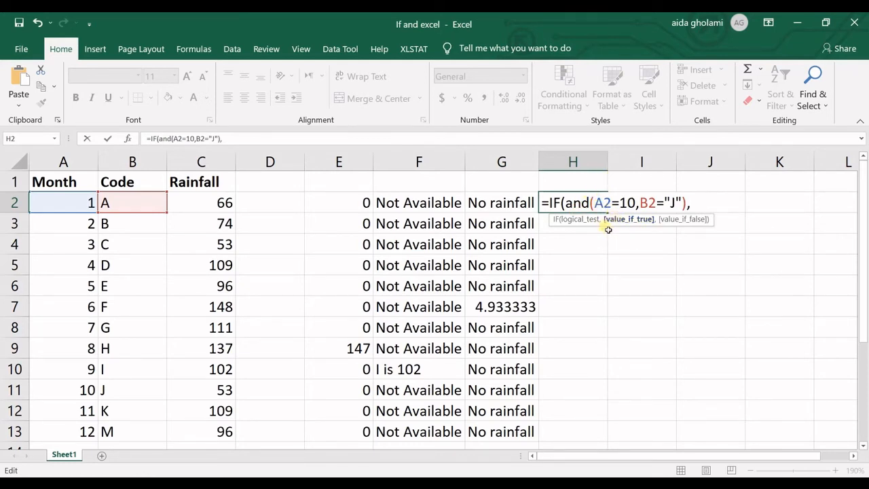
pyautogui.click(207, 203)
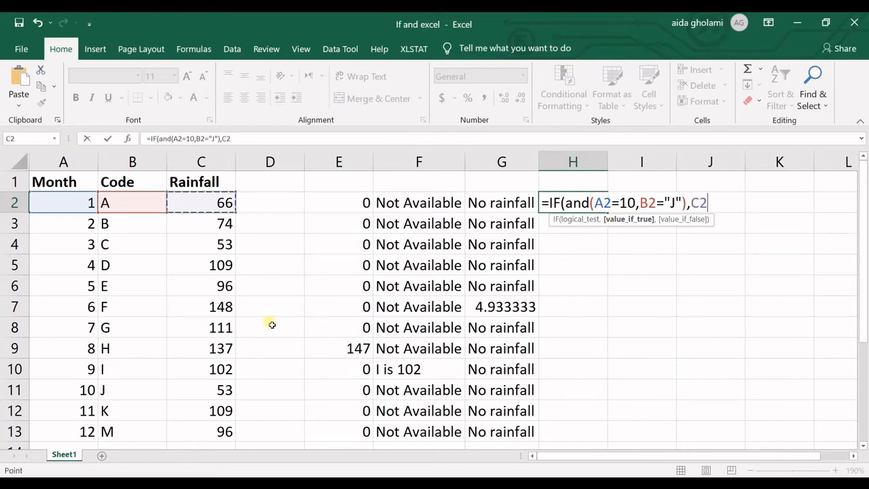
pyautogui.write('+')
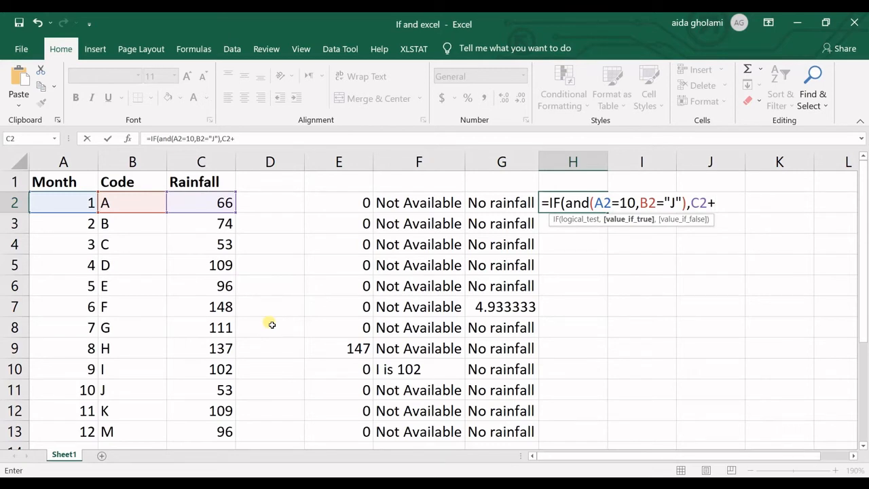
pyautogui.write('100,C2')
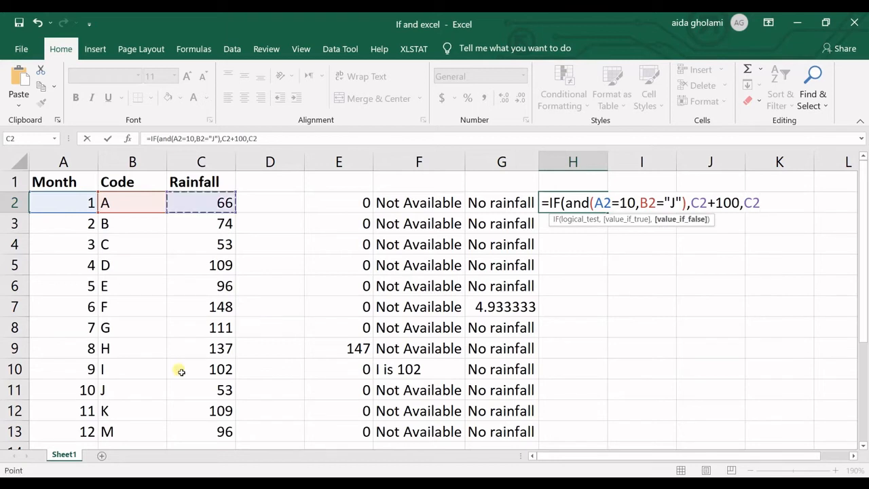
pyautogui.write('/30')
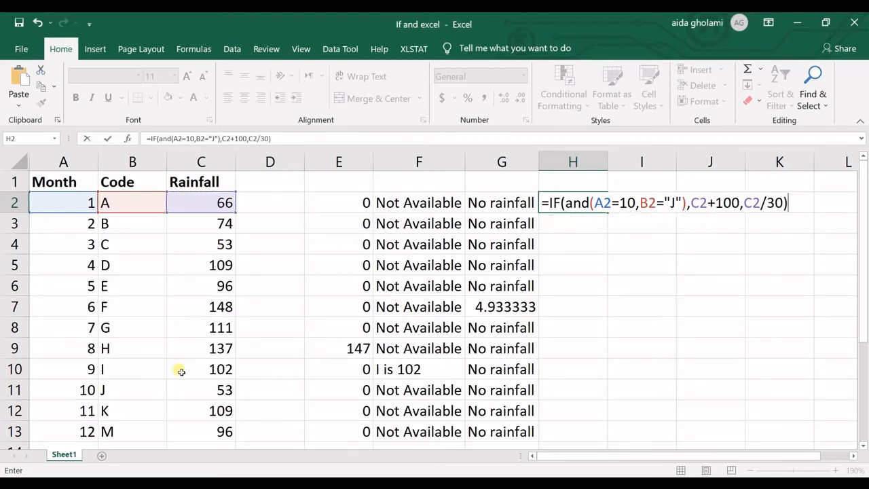
pyautogui.press('Return')
pyautogui.click(581, 196)
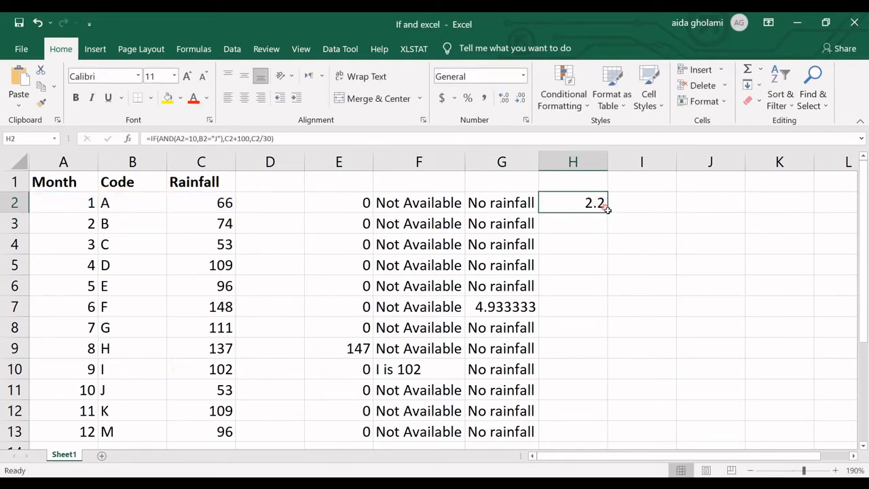
pyautogui.moveTo(607, 213); pyautogui.dragTo(609, 448)
# - Examine the copied formula in H11 and compare its result with the rainfall value in the same row
pyautogui.click(579, 389)
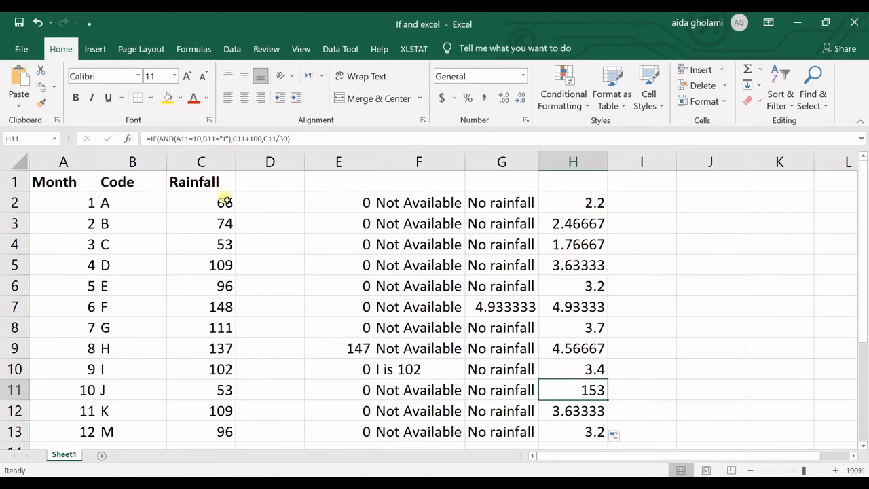
pyautogui.doubleClick(586, 391)
pyautogui.press('Return')
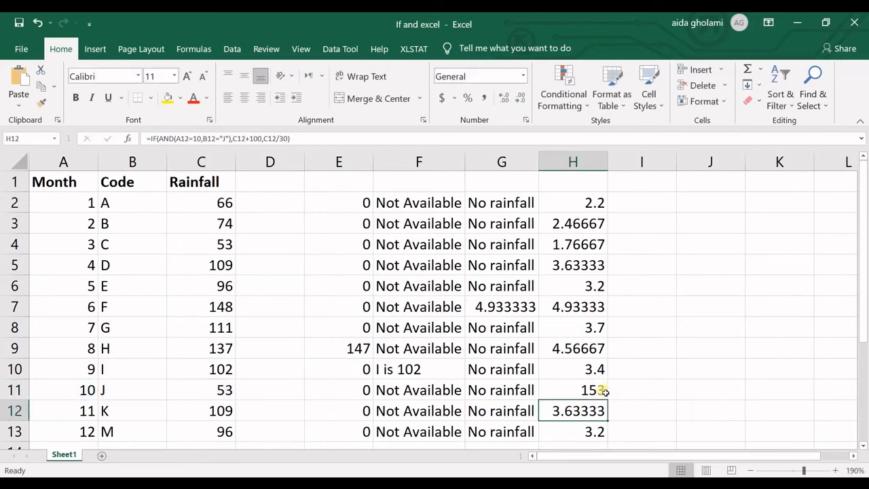
pyautogui.moveTo(602, 391); pyautogui.dragTo(190, 394)
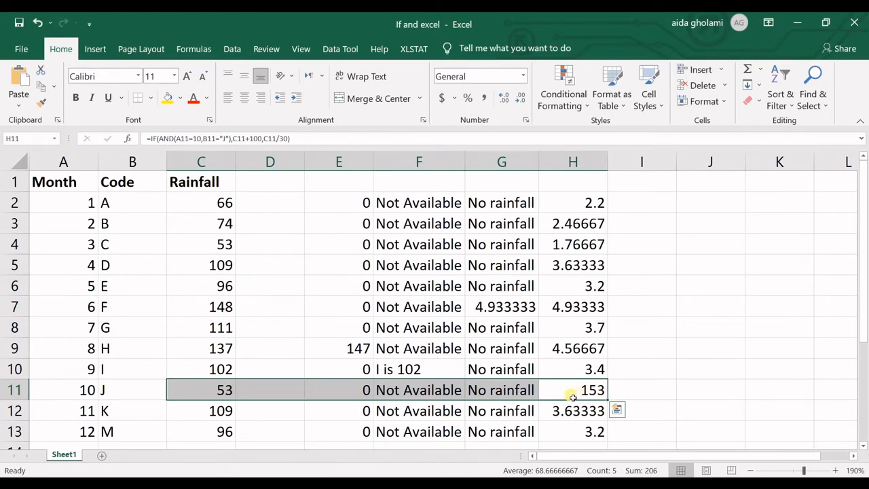
pyautogui.click(582, 224)
# - Begin an IF formula in I2 with the logical test OR(A2=2,B2="C")
pyautogui.click(629, 200)
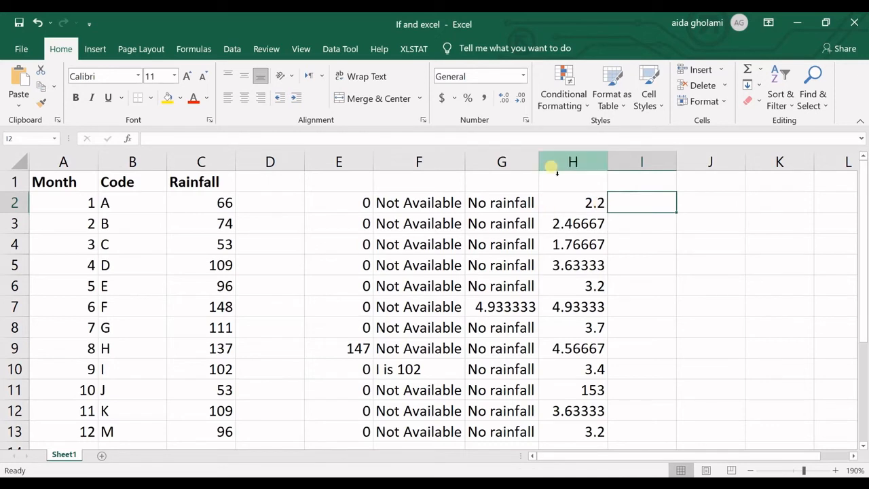
pyautogui.write('=i')
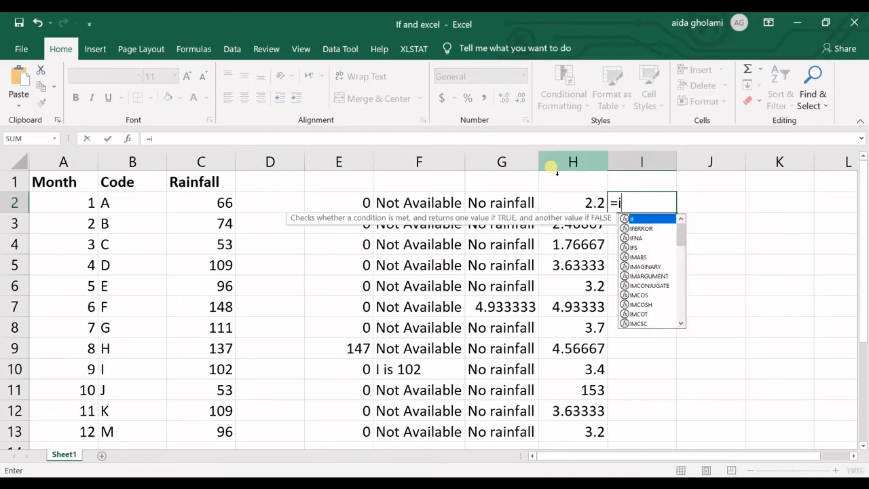
pyautogui.write('f(')
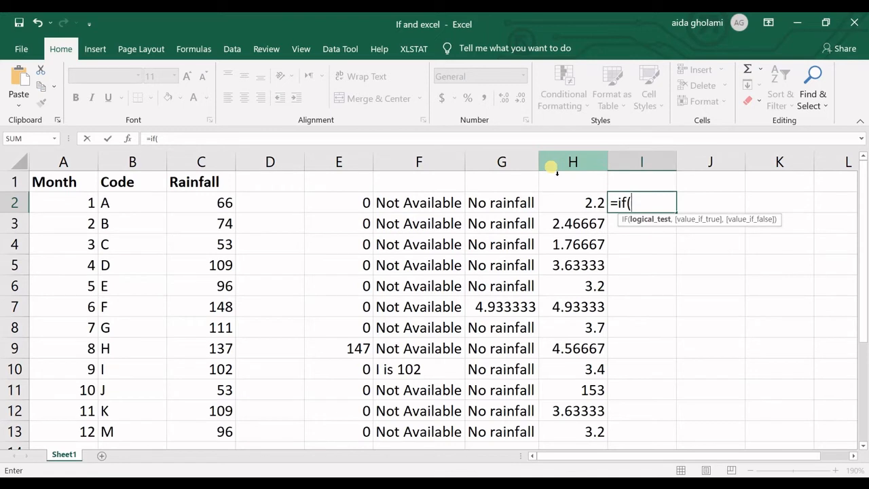
pyautogui.write('or')
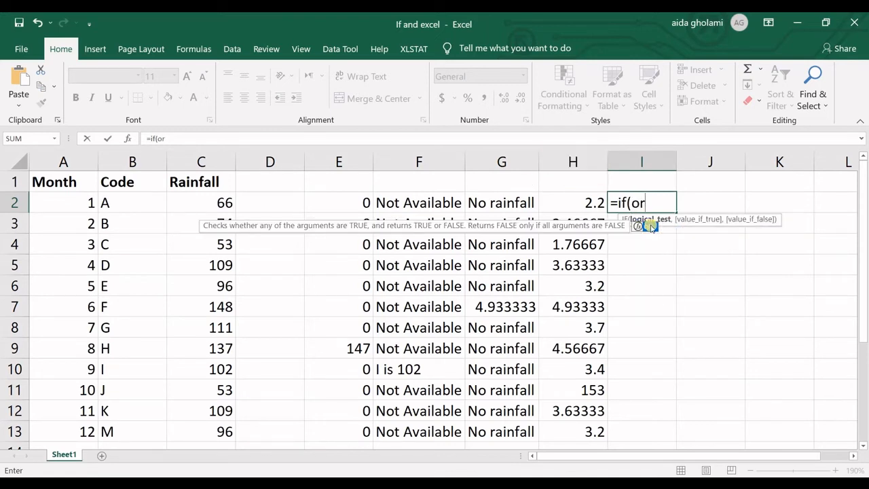
pyautogui.doubleClick(651, 227)
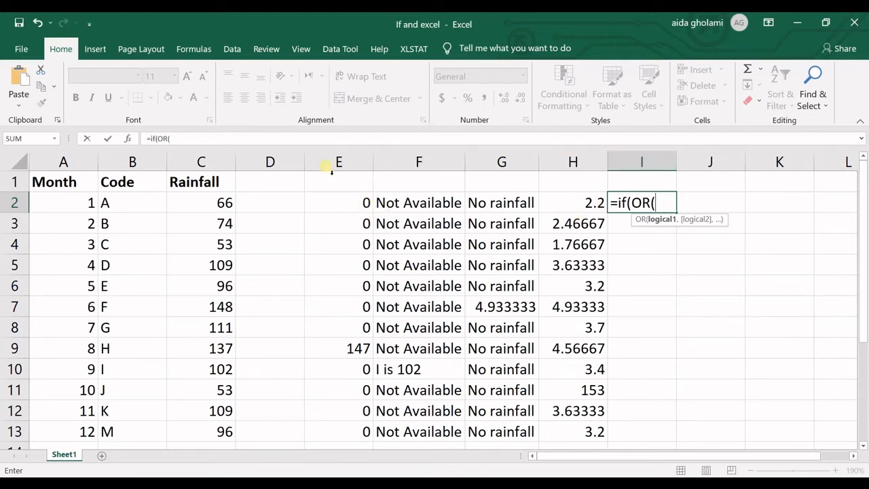
pyautogui.click(75, 206)
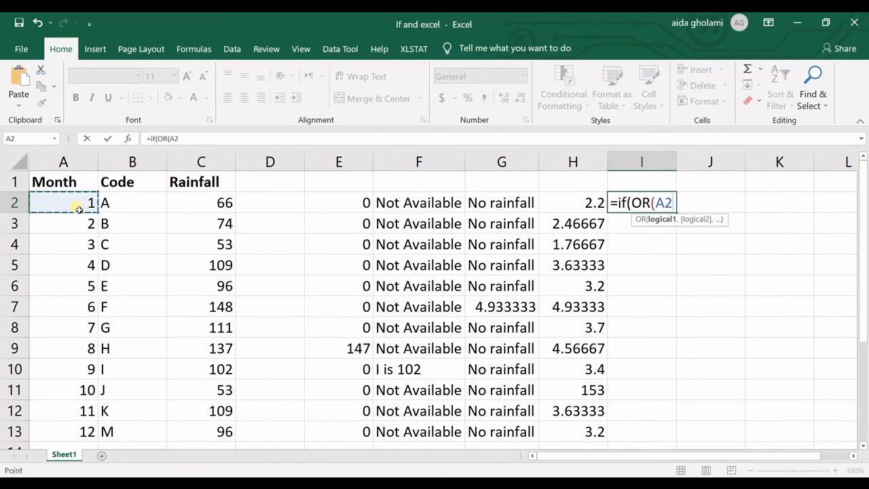
pyautogui.write('=2')
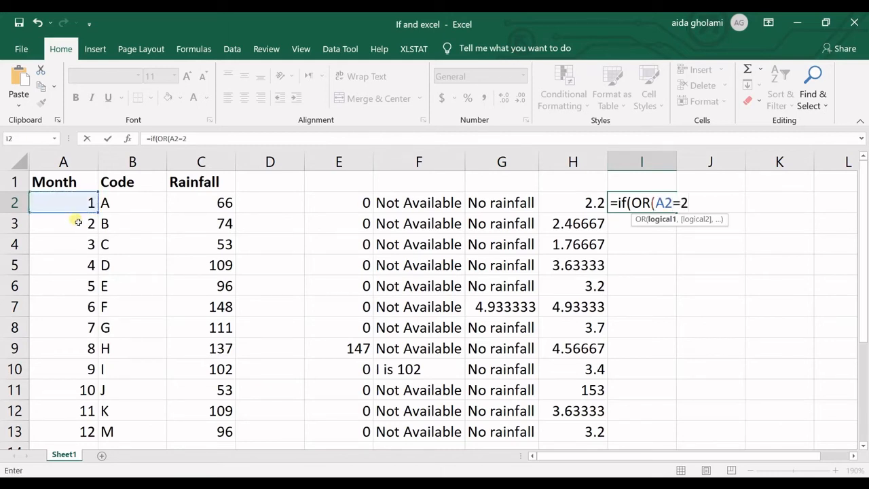
pyautogui.write(',')
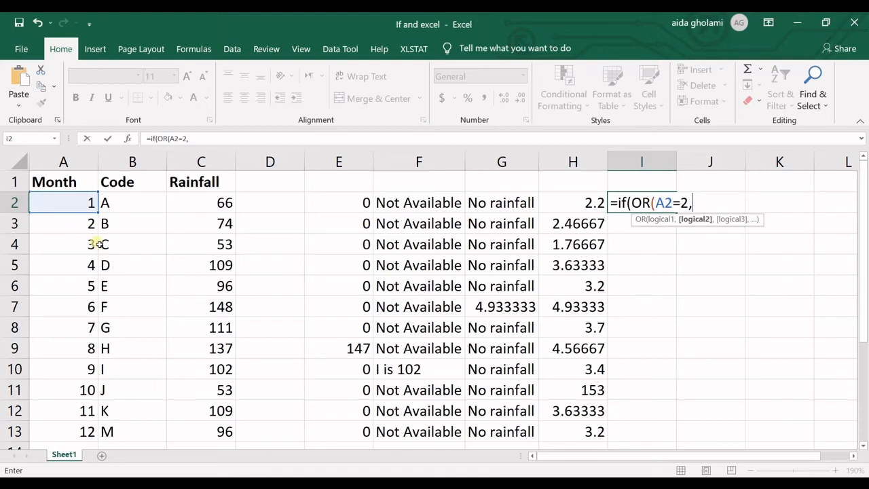
pyautogui.click(119, 202)
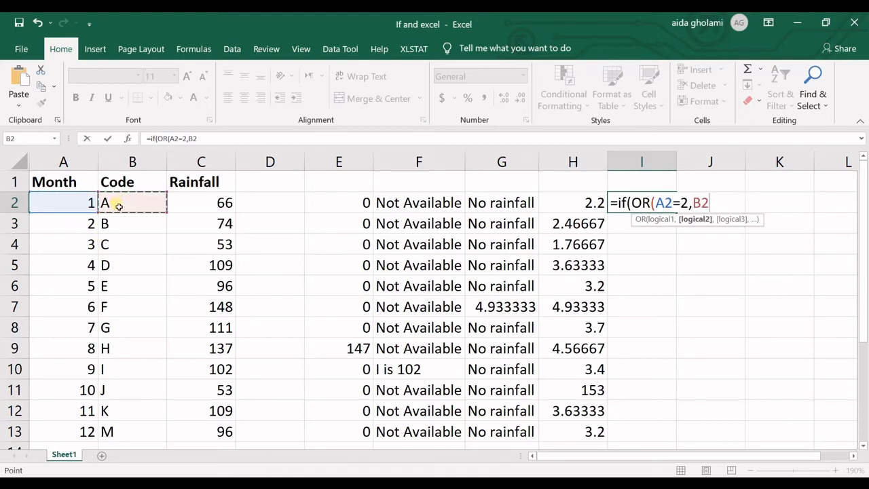
pyautogui.write('="')
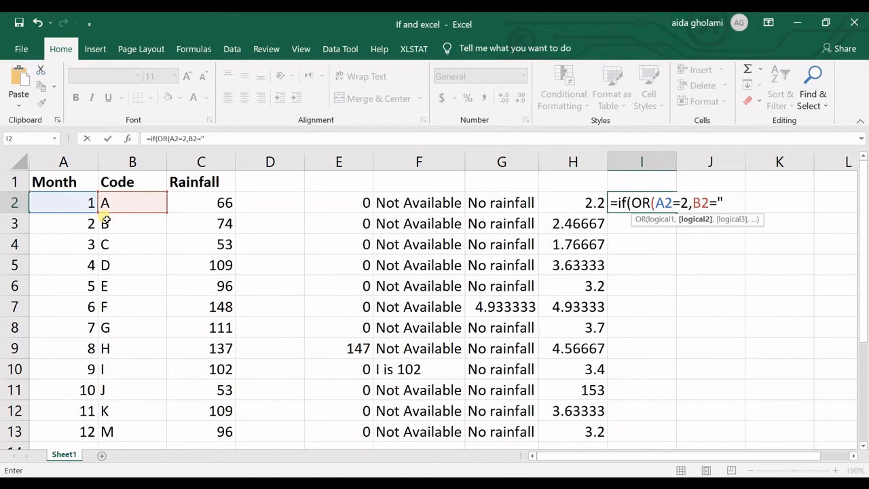
pyautogui.write('C")')
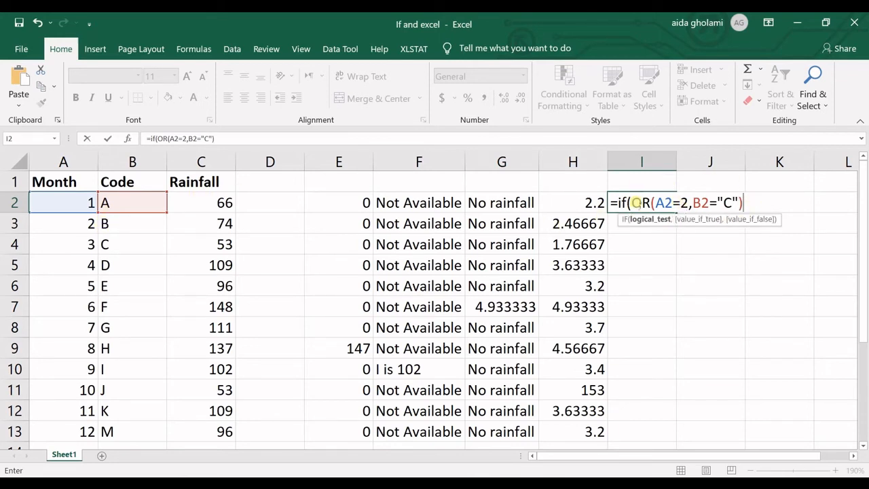
pyautogui.write(',')
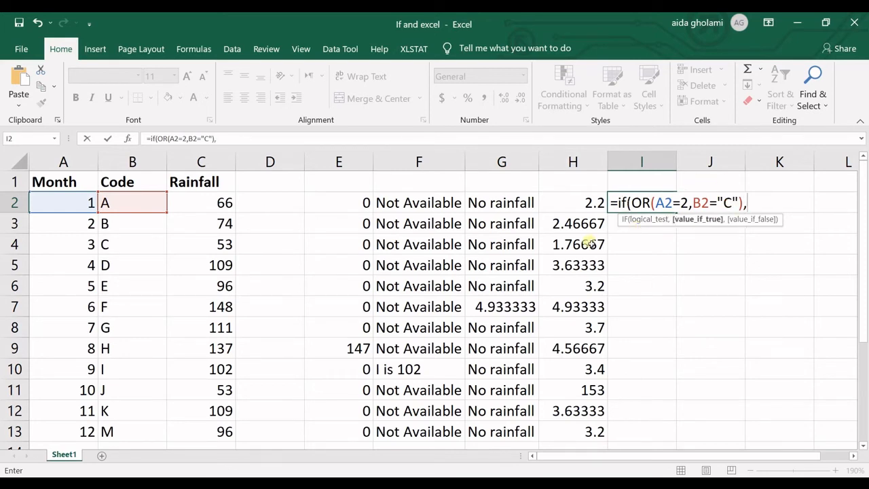
# - Set the value if true in the I2 formula to C2/30
pyautogui.click(217, 211)
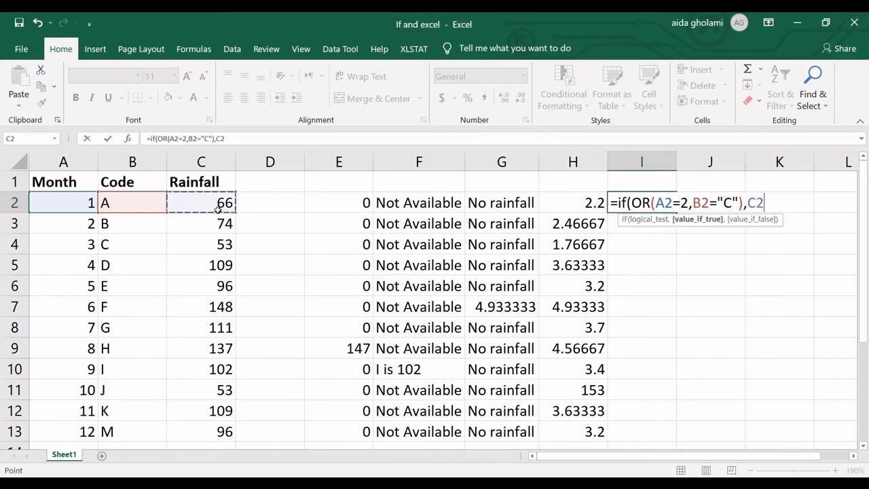
pyautogui.write('/')
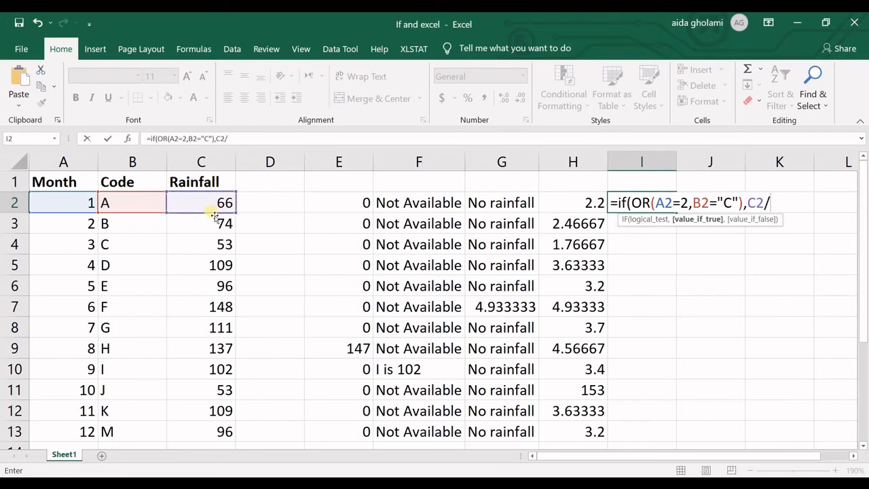
pyautogui.write('30,')
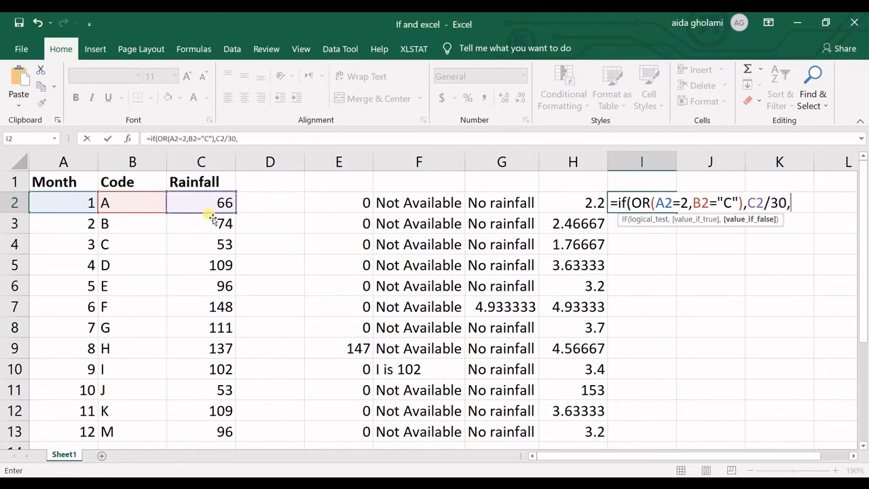
# - Complete the I2 formula with the text "it's not month 2, nor code c" as the value if false
pyautogui.write('"')
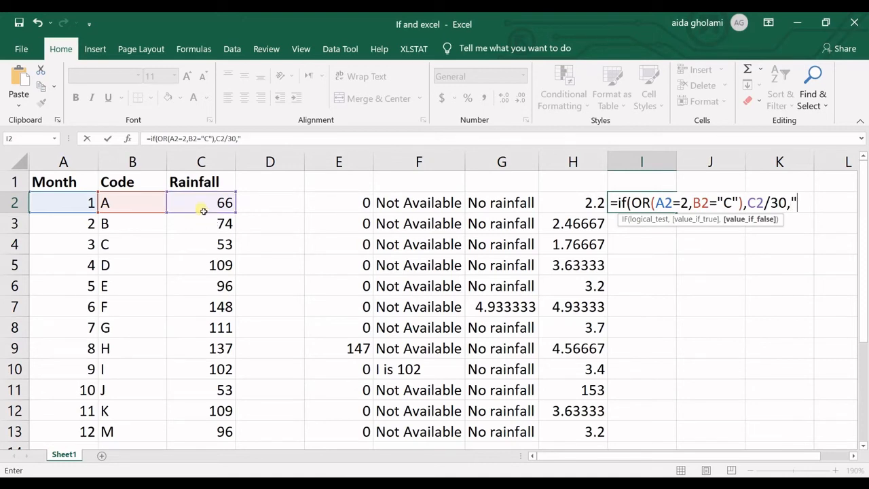
pyautogui.write("it's no")
pyautogui.press('BackSpace')
pyautogui.write('ot month ')
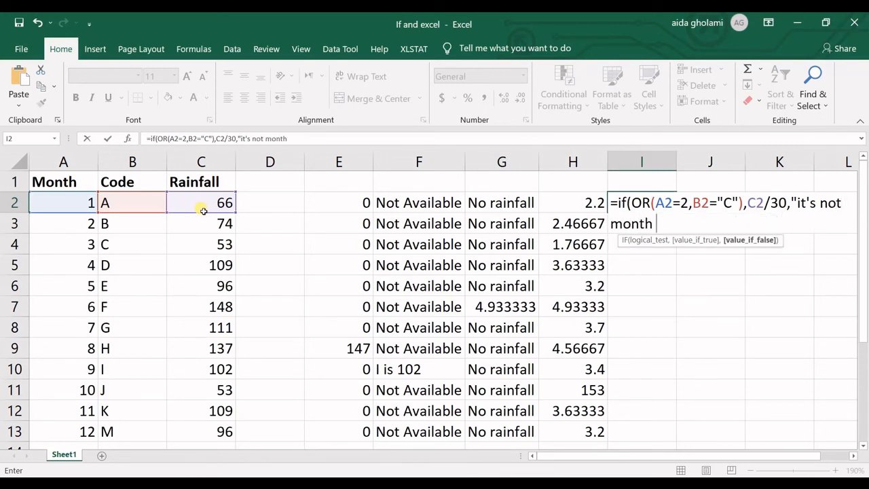
pyautogui.write('2, nor cp')
pyautogui.press('BackSpace')
pyautogui.write('o')
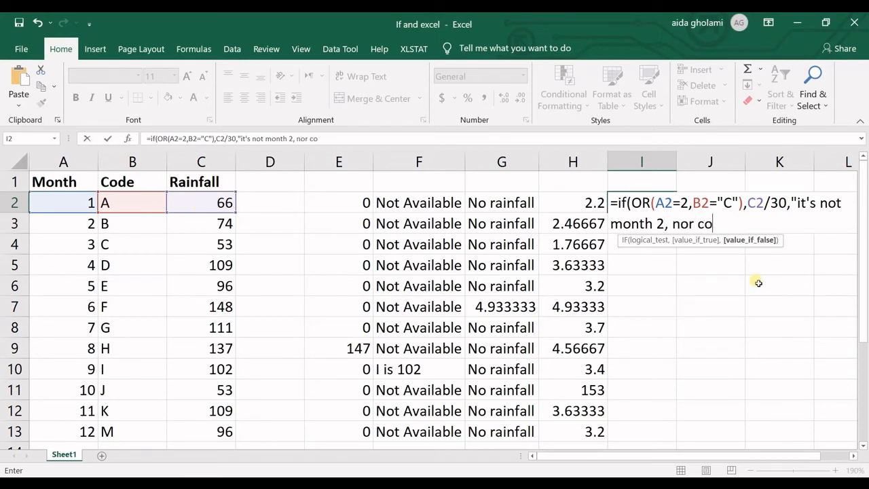
pyautogui.write('de c)')
pyautogui.press('Return')
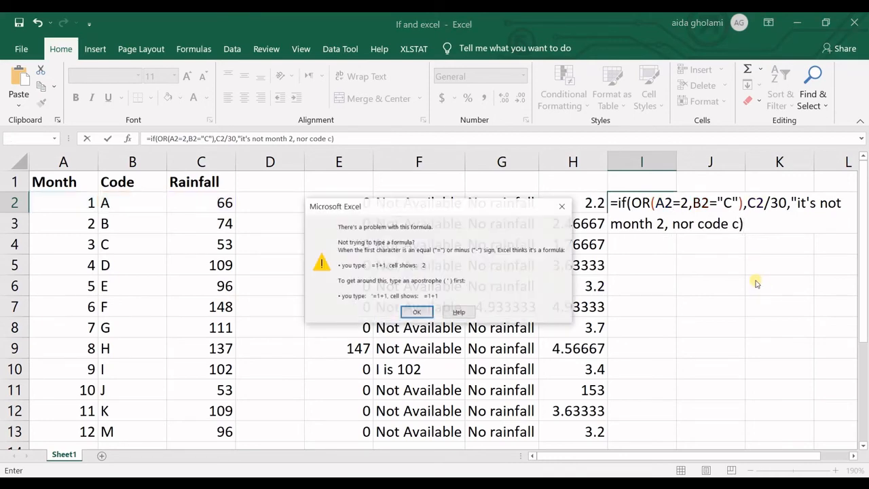
pyautogui.press('Return')
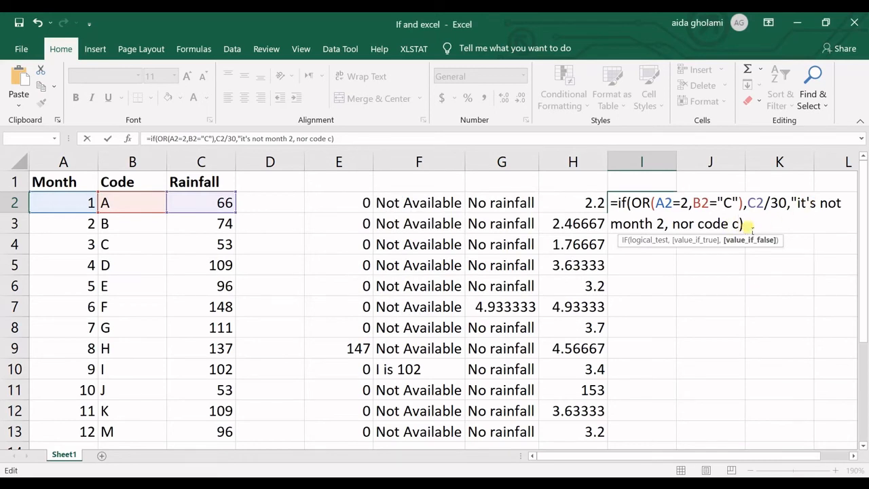
pyautogui.write('"')
pyautogui.press('Return')
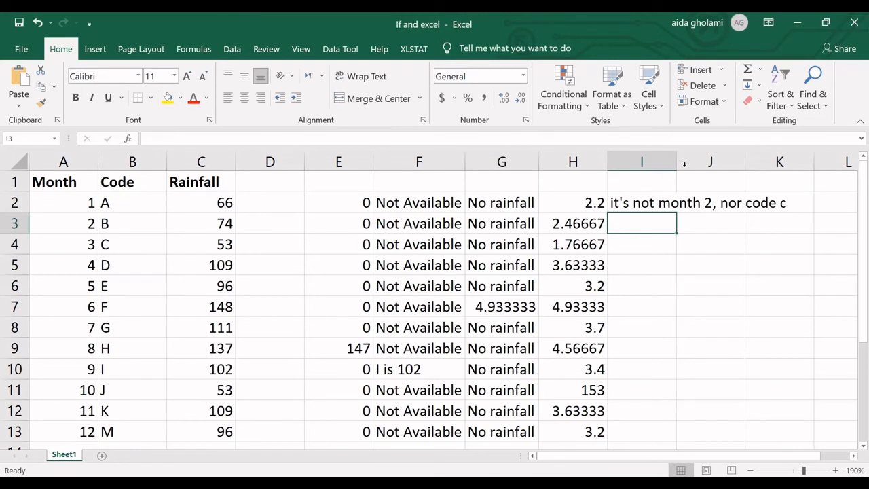
# - Fit column I to its contents and fill the I2 formula down to I13
pyautogui.doubleClick(684, 163)
pyautogui.click(777, 207)
pyautogui.moveTo(792, 212); pyautogui.dragTo(755, 443)
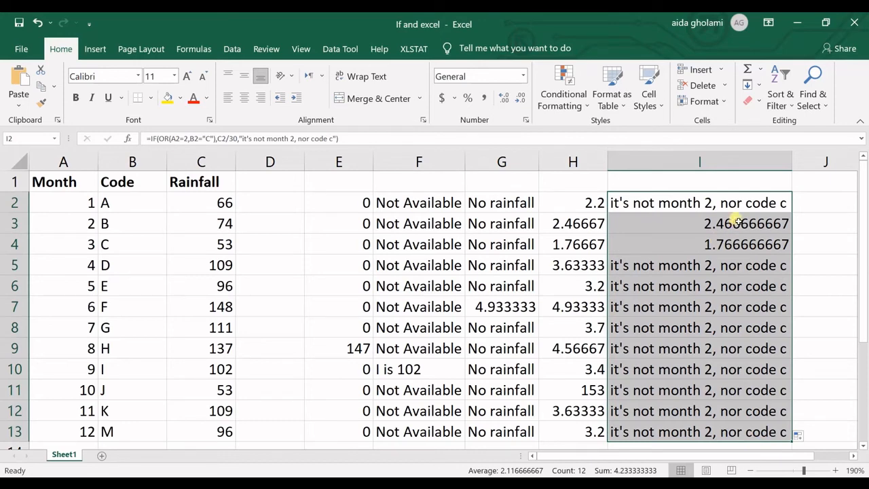
# - Examine the copied formula in I3 and compare the results with month 2 and code C in the table
pyautogui.doubleClick(736, 215)
pyautogui.press('Return')
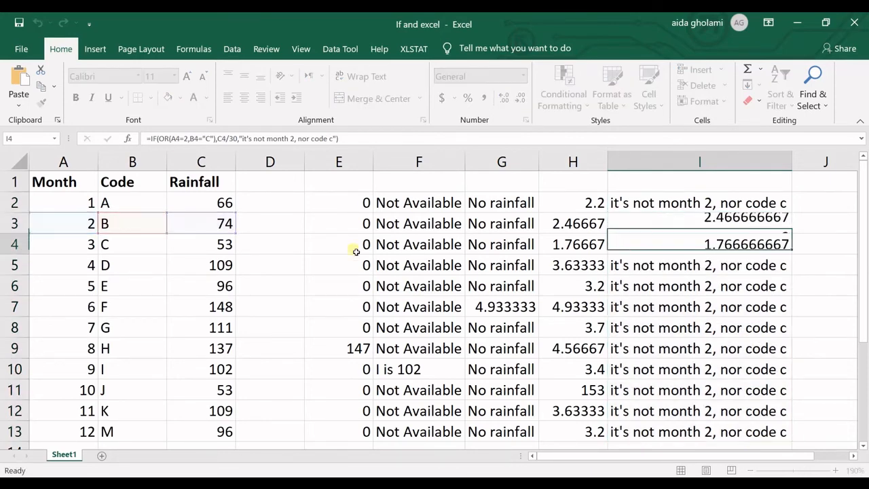
pyautogui.click(79, 226)
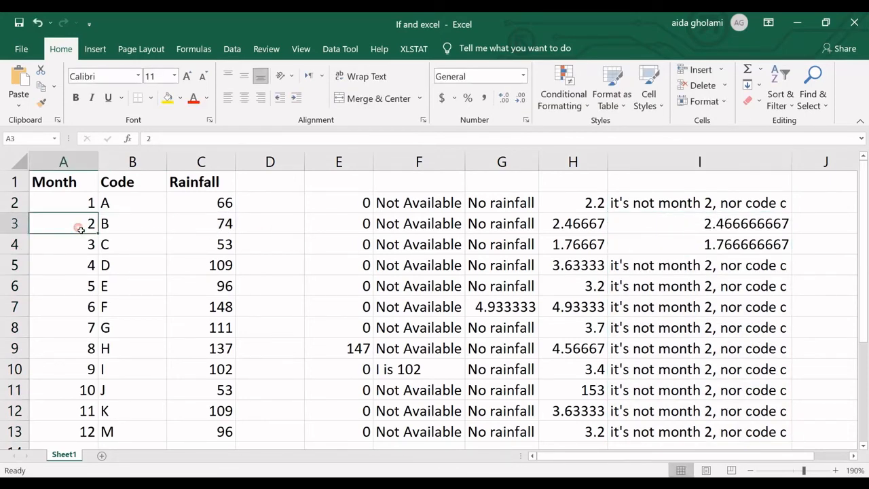
pyautogui.click(112, 248)
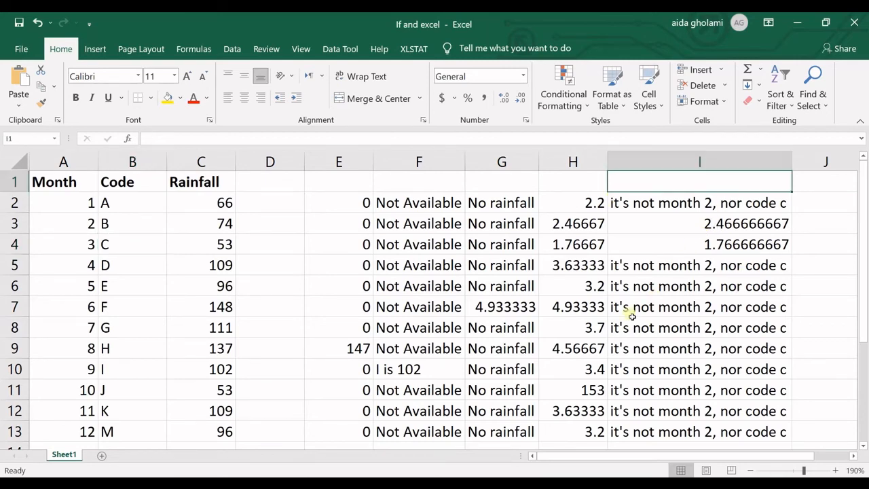
# - Delete columns E through G with the earlier IF results
pyautogui.click(365, 167)
pyautogui.moveTo(364, 168); pyautogui.dragTo(485, 163)
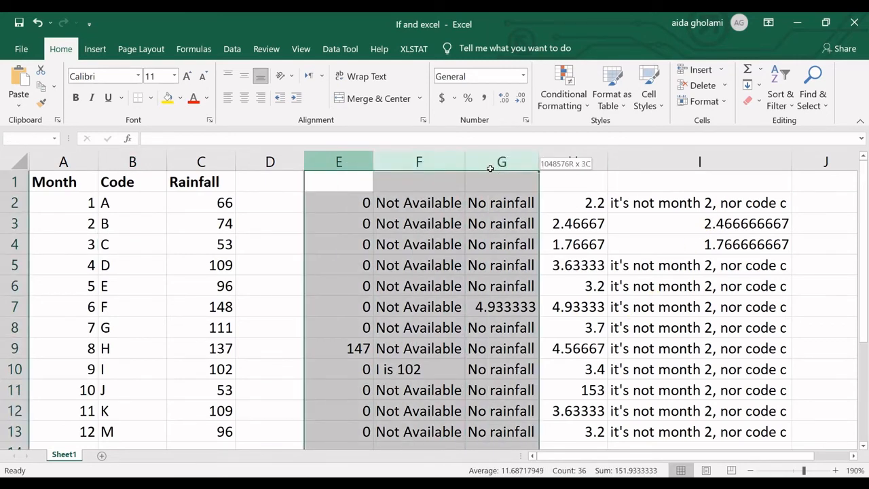
pyautogui.rightClick(485, 163)
pyautogui.click(510, 287)
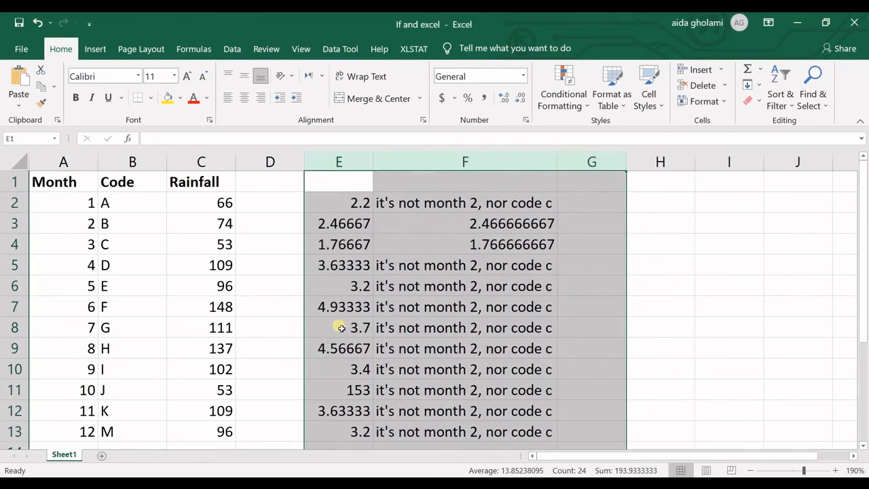
# - Delete column F containing the OR formula results
pyautogui.click(402, 272)
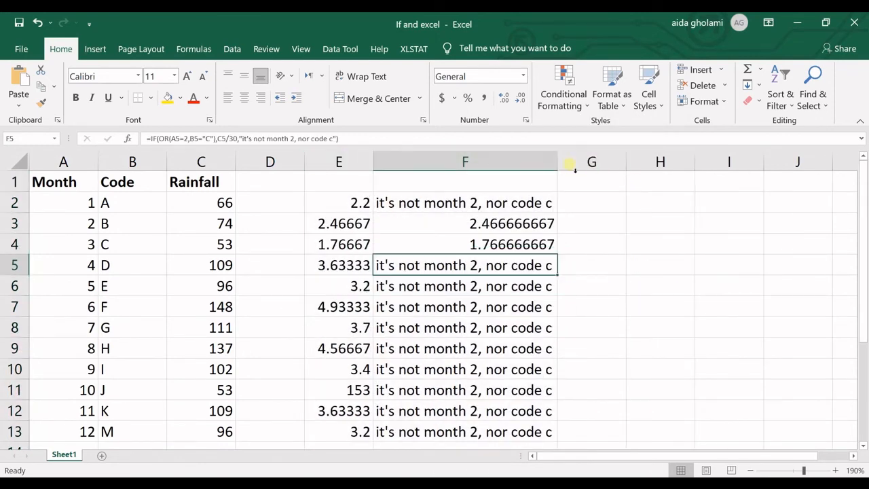
pyautogui.moveTo(558, 163)
pyautogui.mouseDown()
pyautogui.moveTo(423, 164)
pyautogui.moveTo(577, 164)
pyautogui.moveTo(558, 163)
pyautogui.mouseUp()
pyautogui.click(502, 162)
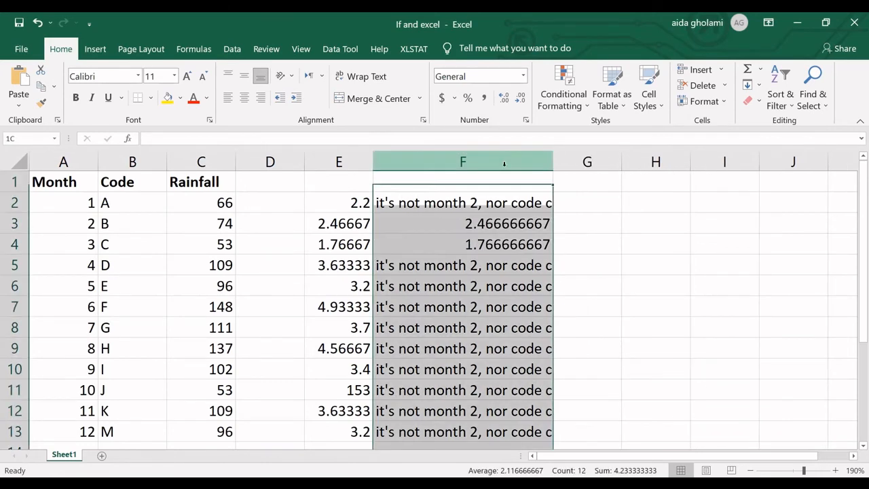
pyautogui.rightClick(499, 161)
pyautogui.click(530, 275)
pyautogui.click(408, 251)
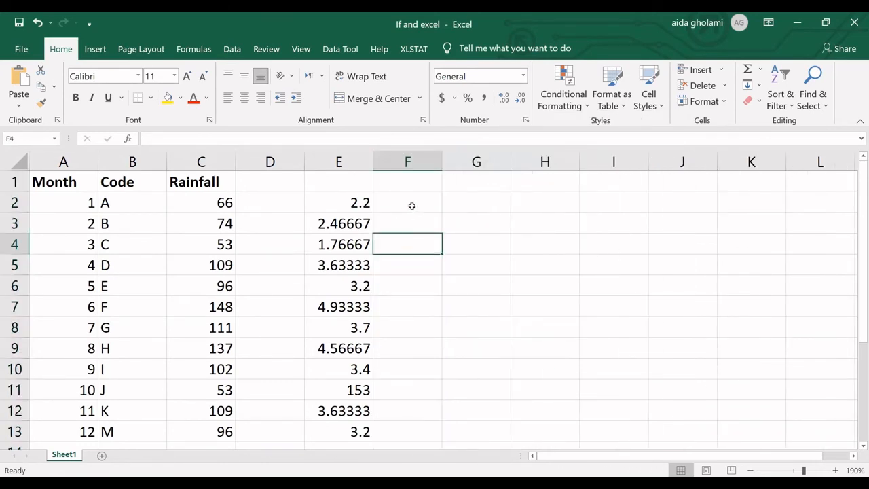
# - Begin an IF formula in F2 with the nested logical test NOT(A2=1)
pyautogui.click(411, 205)
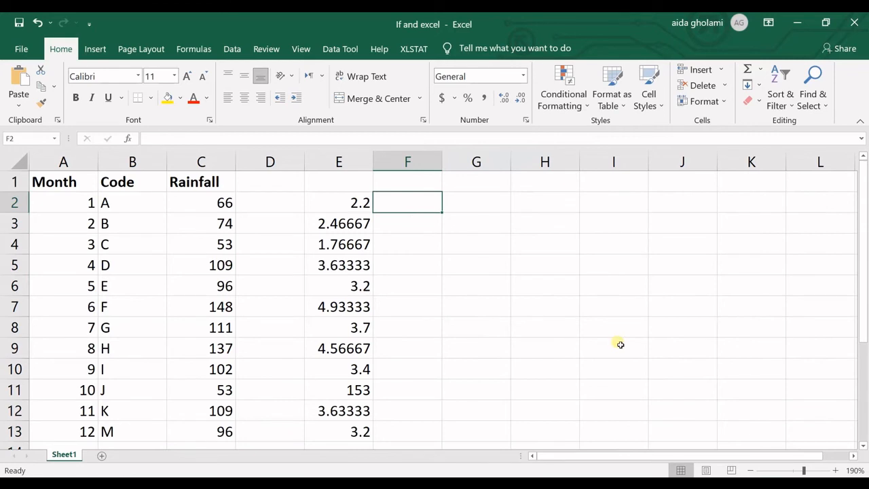
pyautogui.write('=')
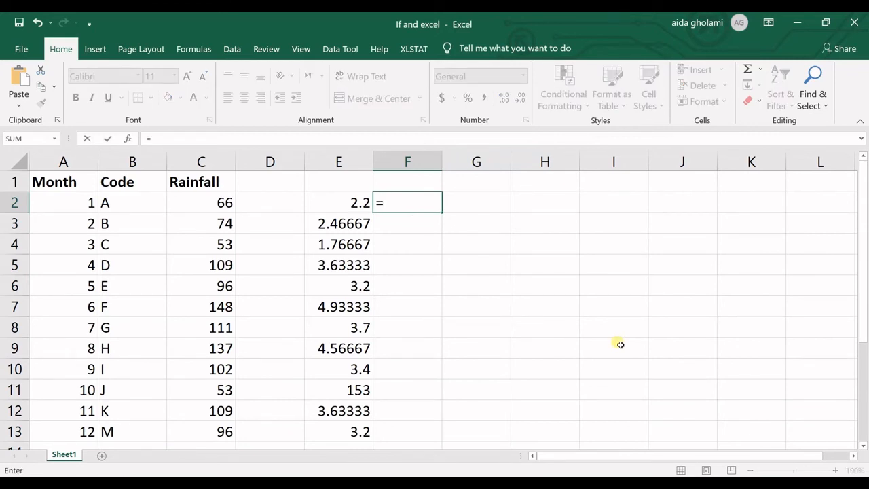
pyautogui.write('if')
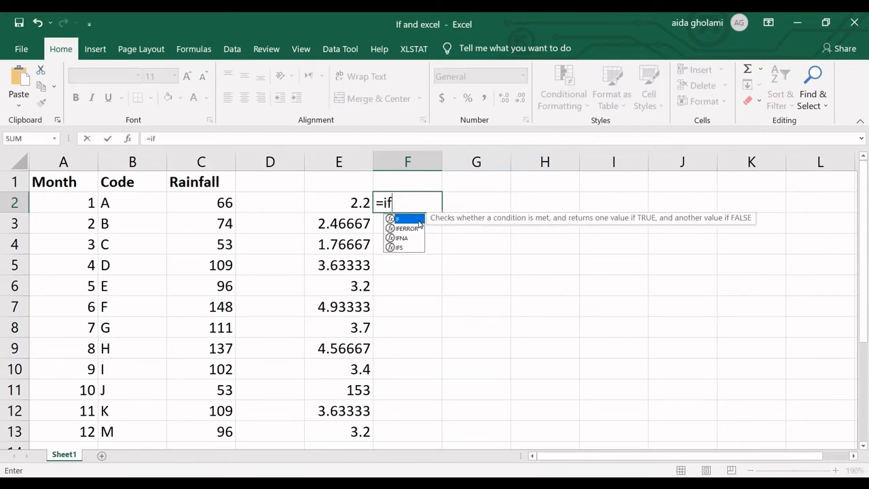
pyautogui.doubleClick(418, 220)
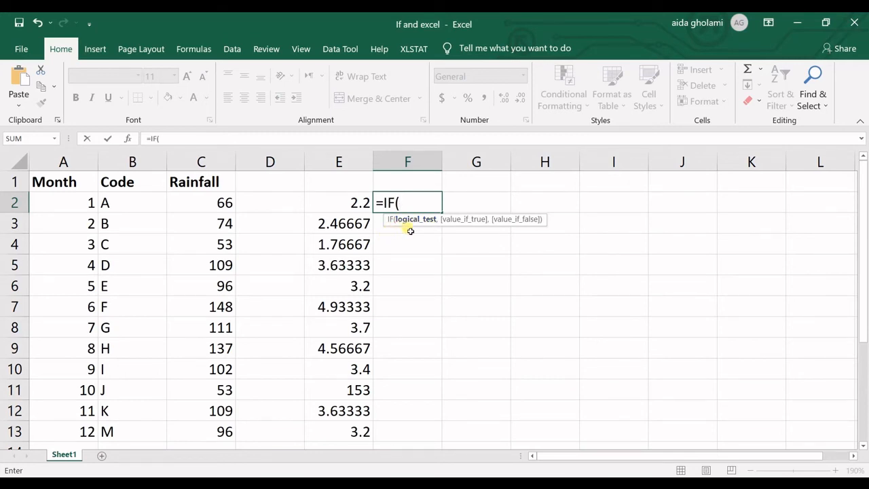
pyautogui.write('not')
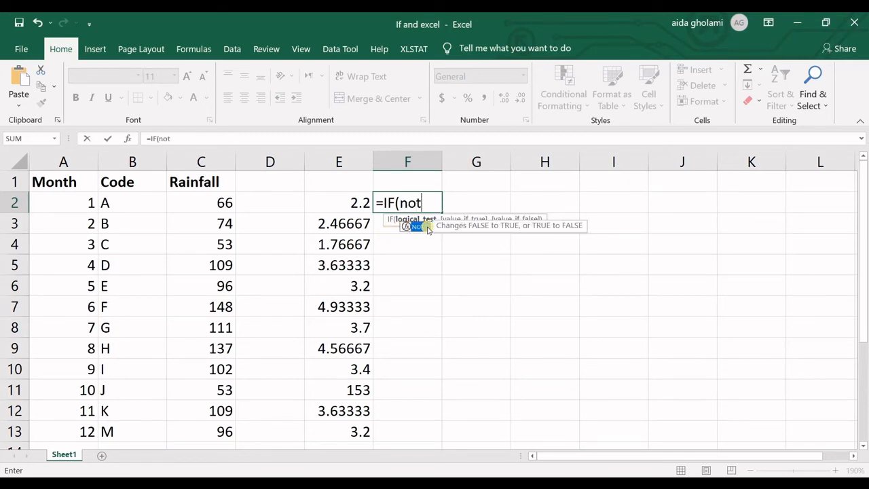
pyautogui.doubleClick(426, 228)
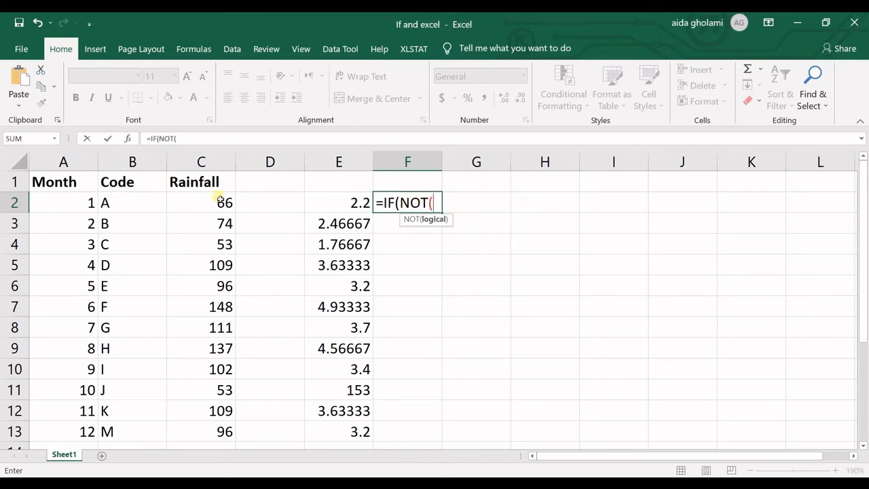
pyautogui.click(80, 205)
pyautogui.write('=')
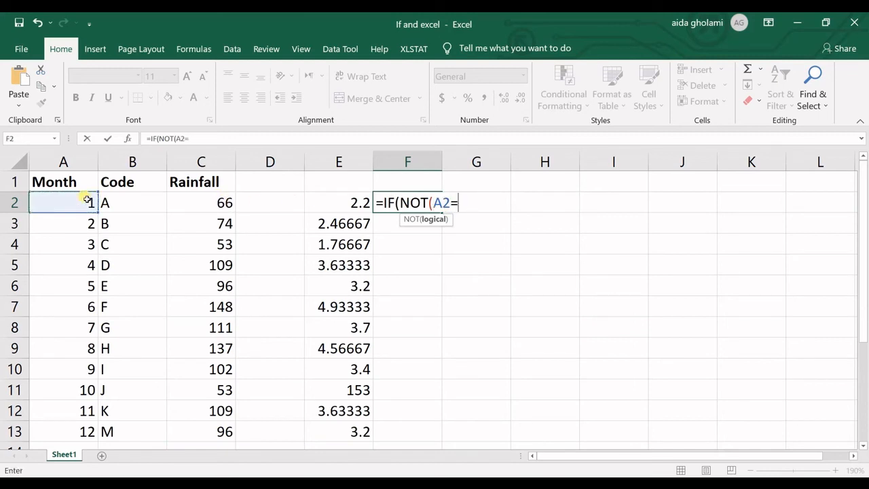
pyautogui.write('1),')
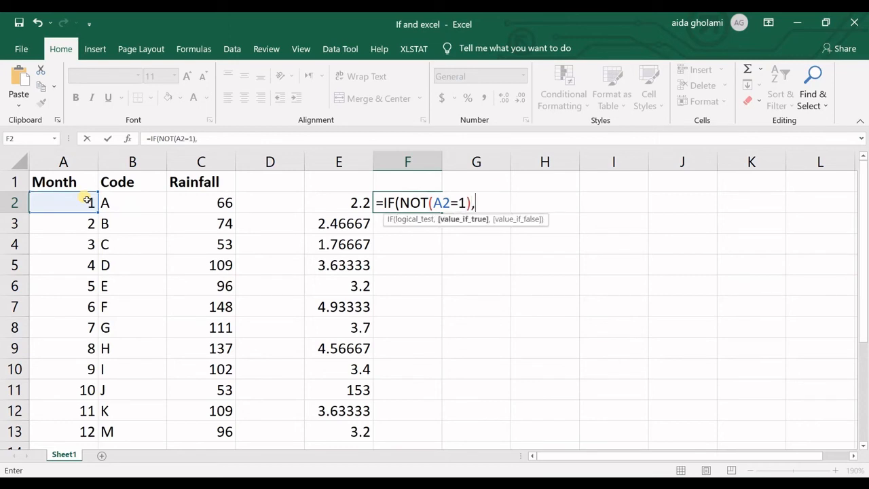
# - Complete the F2 formula with C2 if true and "It's 1" if false, and fill it down to F13
pyautogui.click(223, 204)
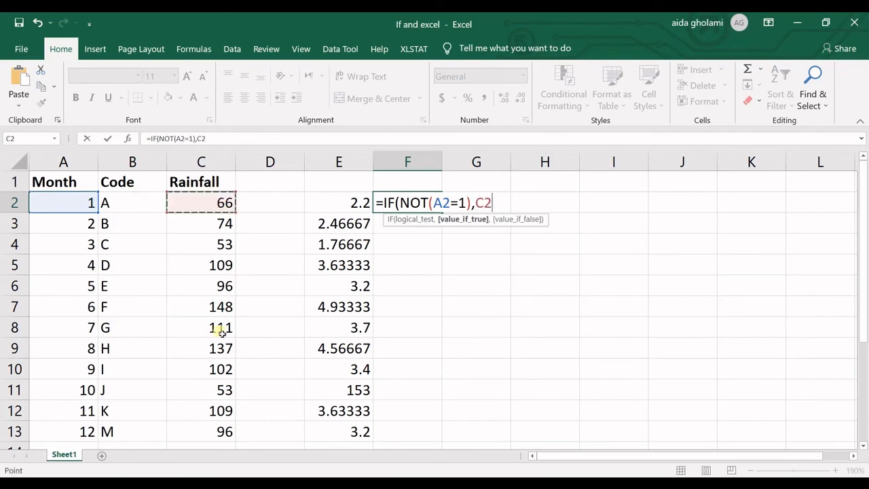
pyautogui.write(',"')
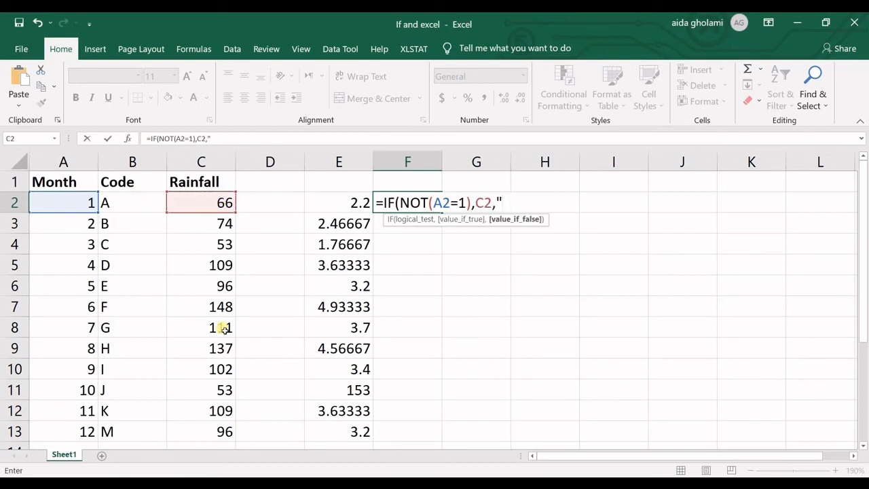
pyautogui.write('It\'s 1")')
pyautogui.press('Return')
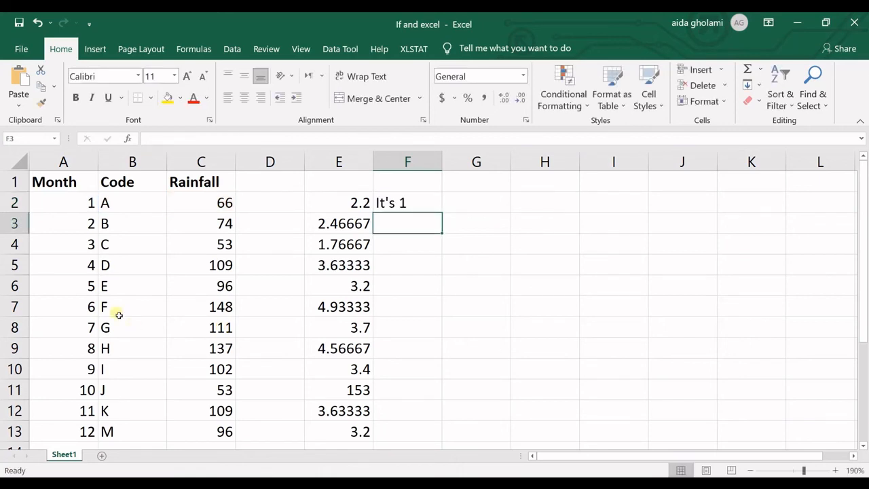
pyautogui.click(398, 199)
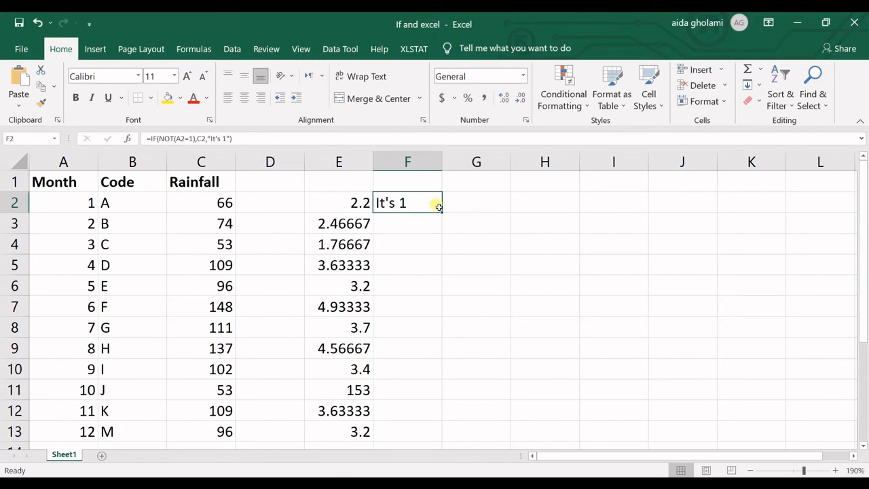
pyautogui.moveTo(442, 213); pyautogui.dragTo(417, 440)
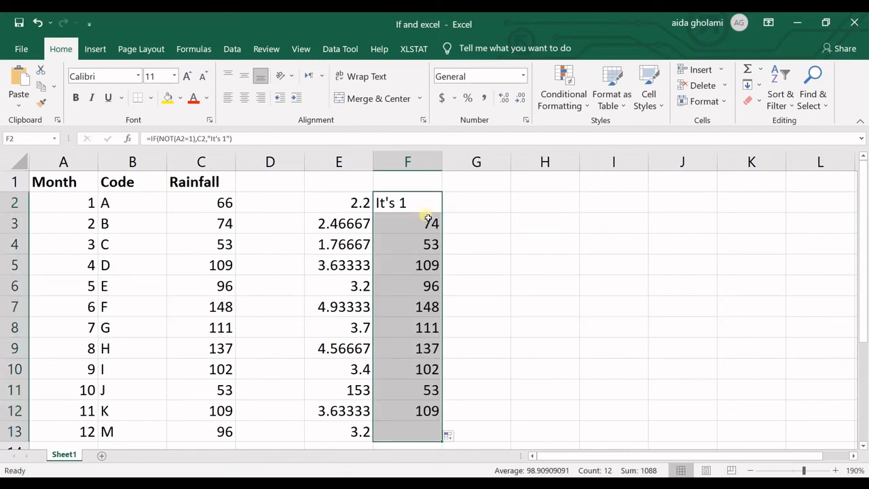
# - Examine the NOT formula in F2 and compare its result with the month and rainfall values in the same row
pyautogui.doubleClick(413, 204)
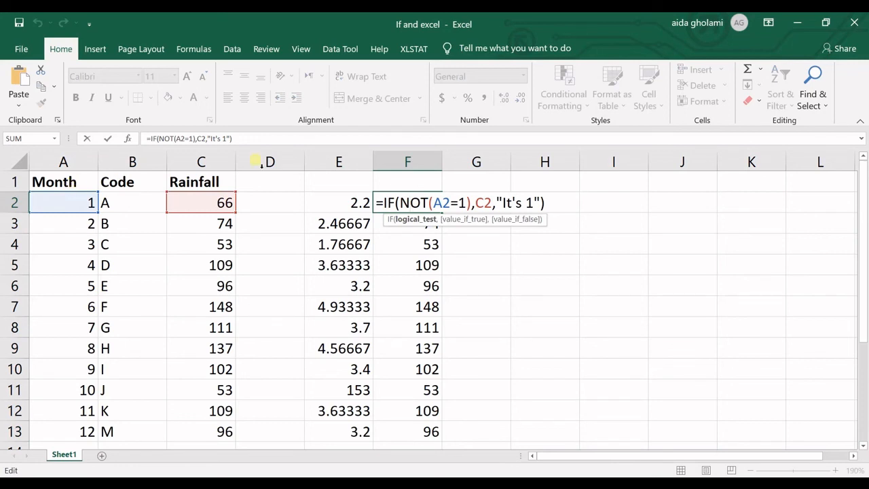
pyautogui.press('Return')
pyautogui.click(407, 203)
pyautogui.doubleClick(406, 203)
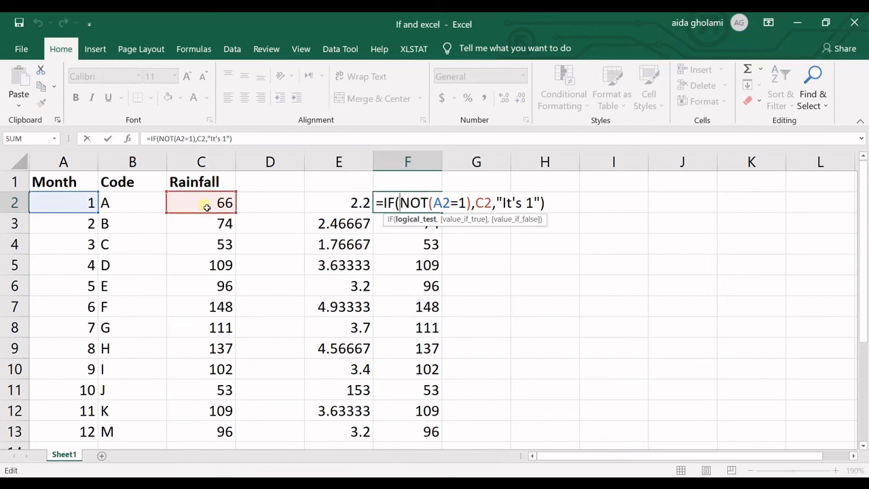
pyautogui.click(413, 219)
pyautogui.click(415, 203)
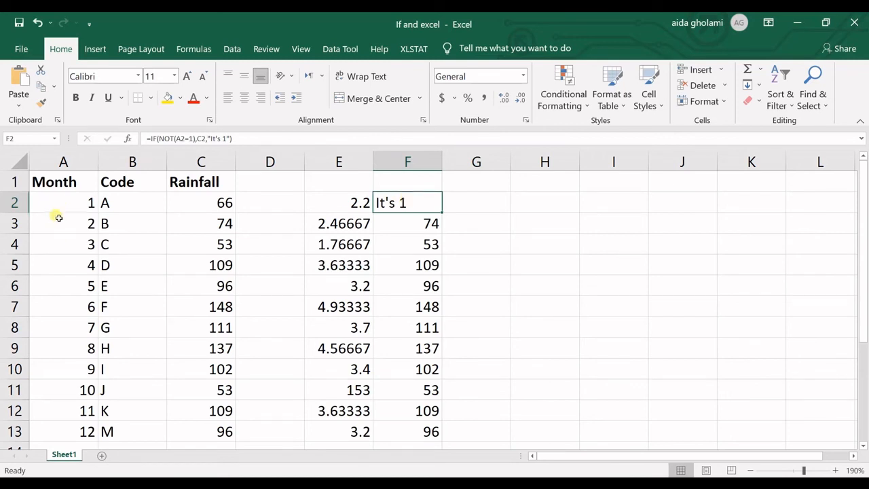
pyautogui.click(459, 231)
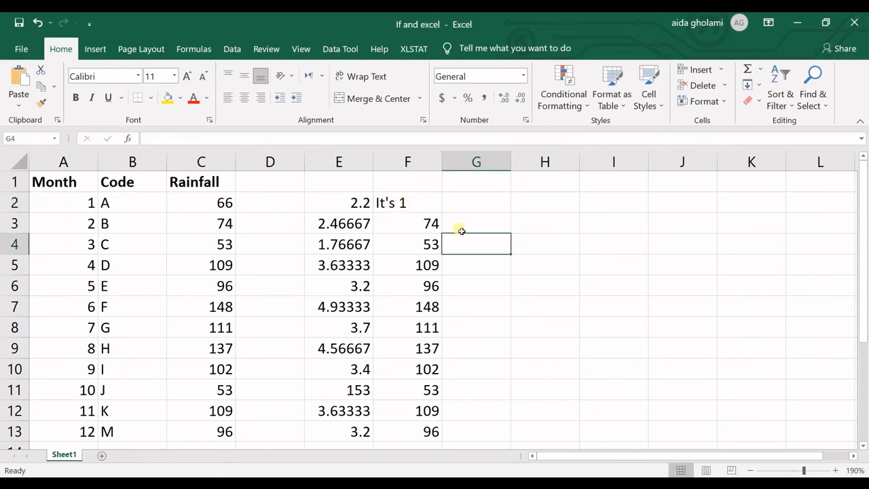
# - Review the NOT formula in cell F2 without changing it
pyautogui.doubleClick(440, 195)
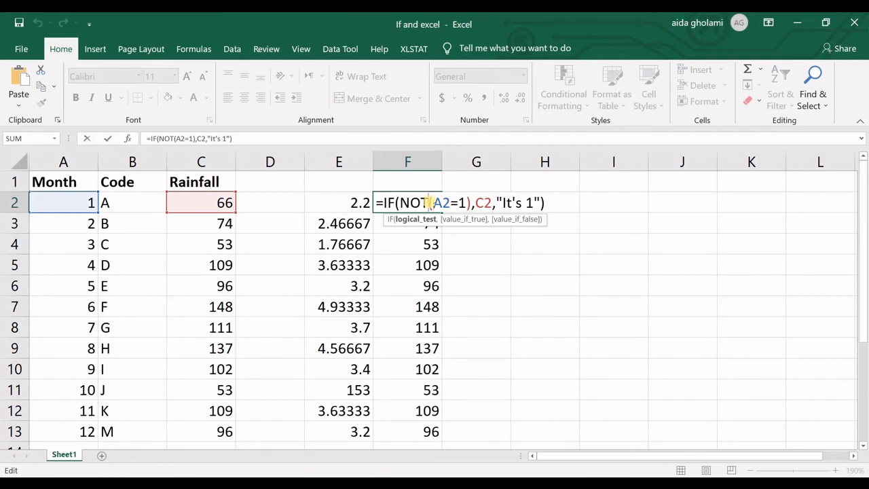
pyautogui.press('Return')
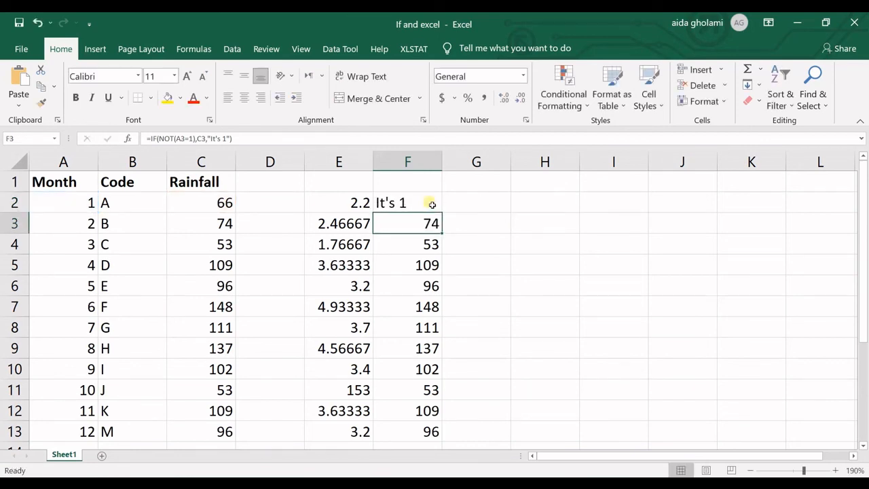
# - Begin an IF formula in G2 whose logical test puts two conditions inside NOT: NOT(A2=1,B2="G")
pyautogui.click(477, 205)
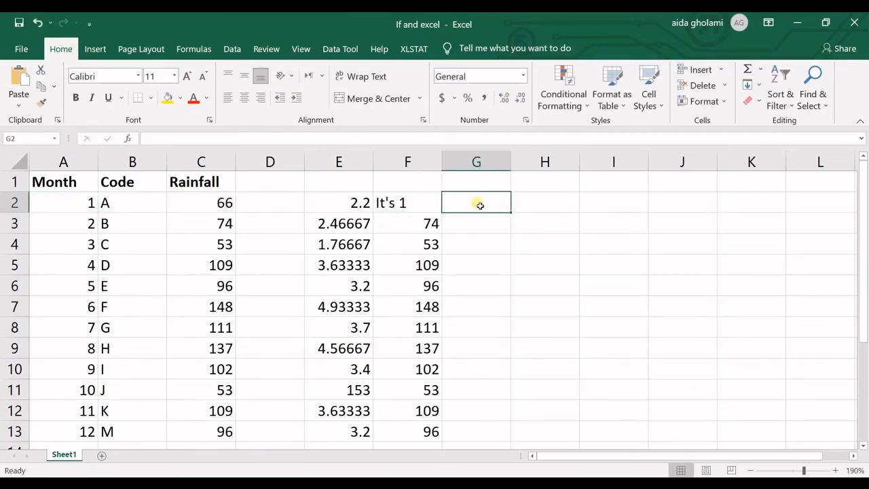
pyautogui.write('=if')
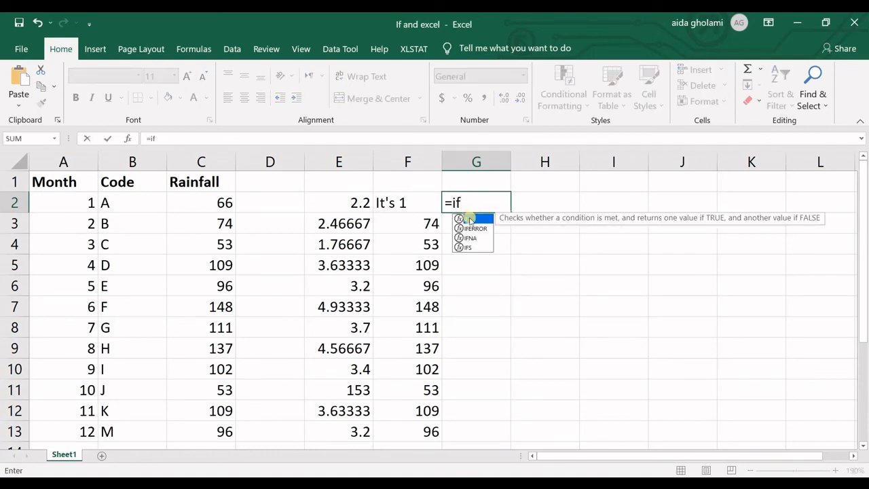
pyautogui.doubleClick(470, 219)
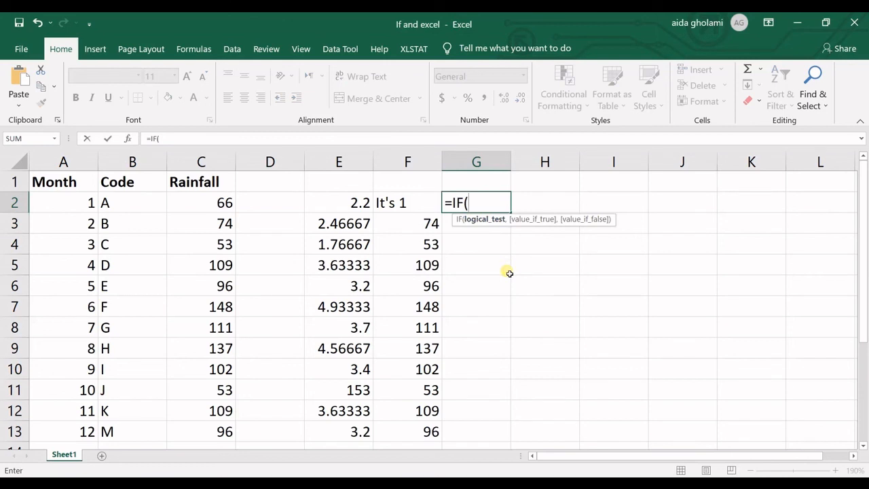
pyautogui.write('not')
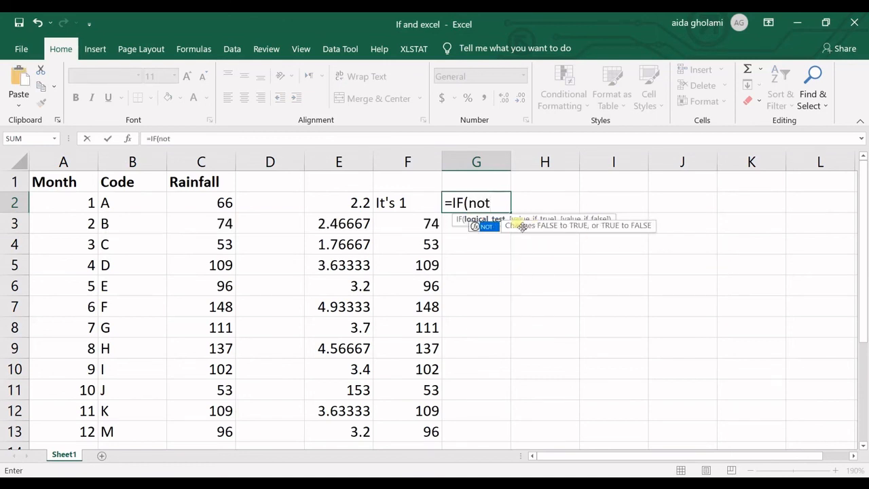
pyautogui.doubleClick(493, 228)
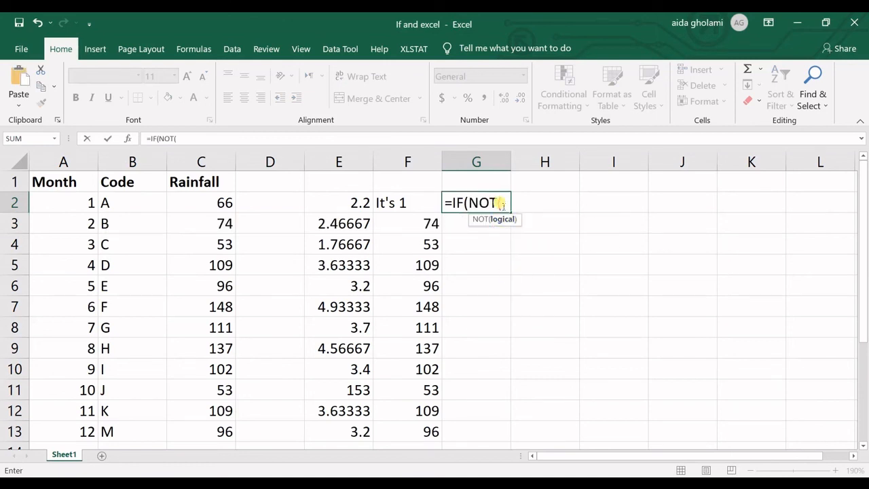
pyautogui.click(73, 202)
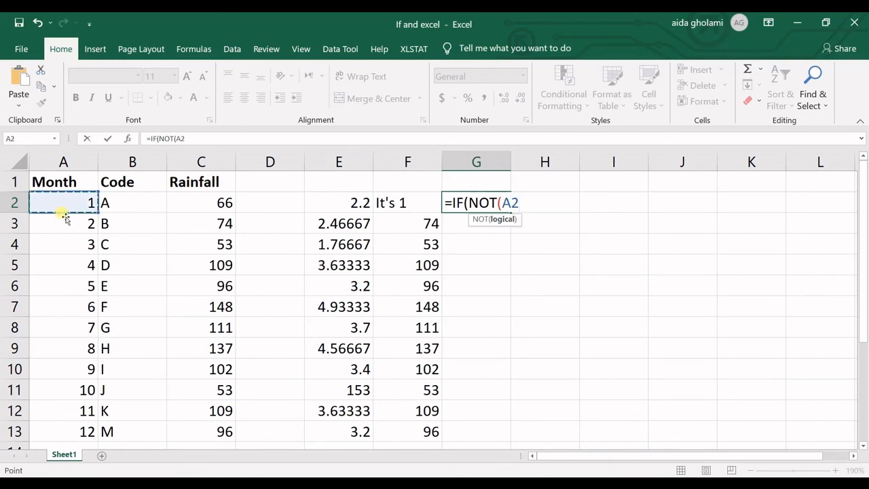
pyautogui.write('=')
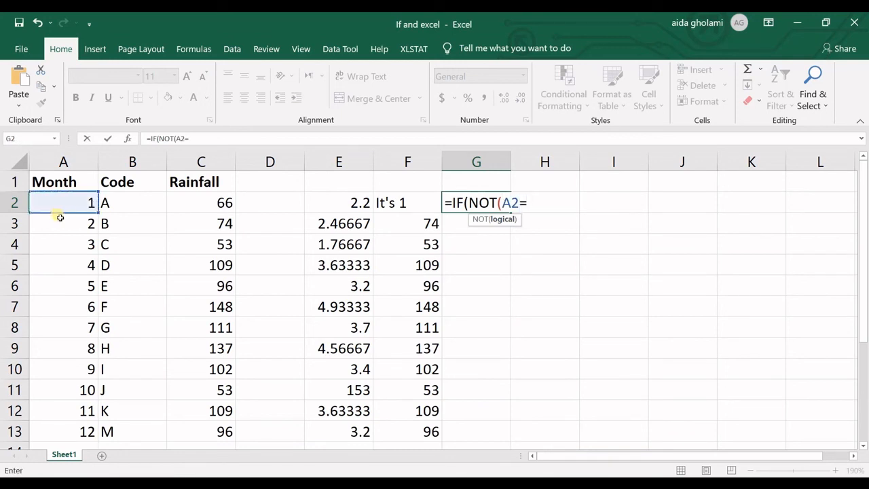
pyautogui.write('1,')
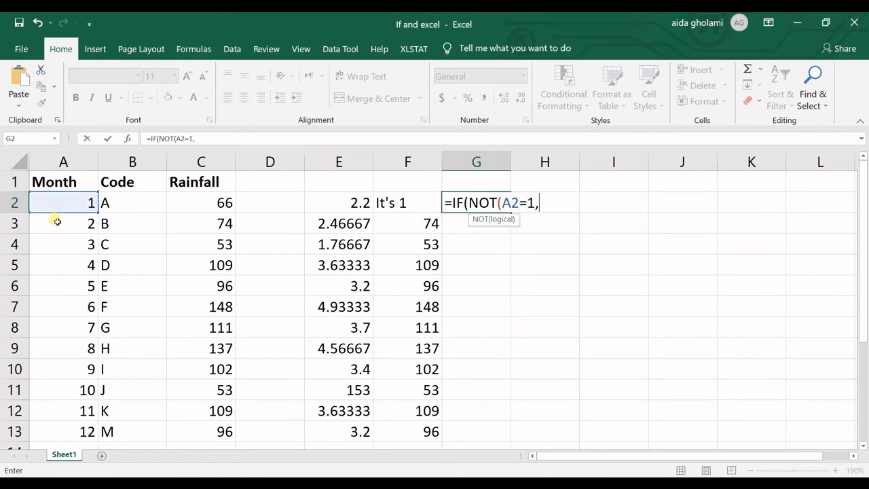
pyautogui.click(139, 202)
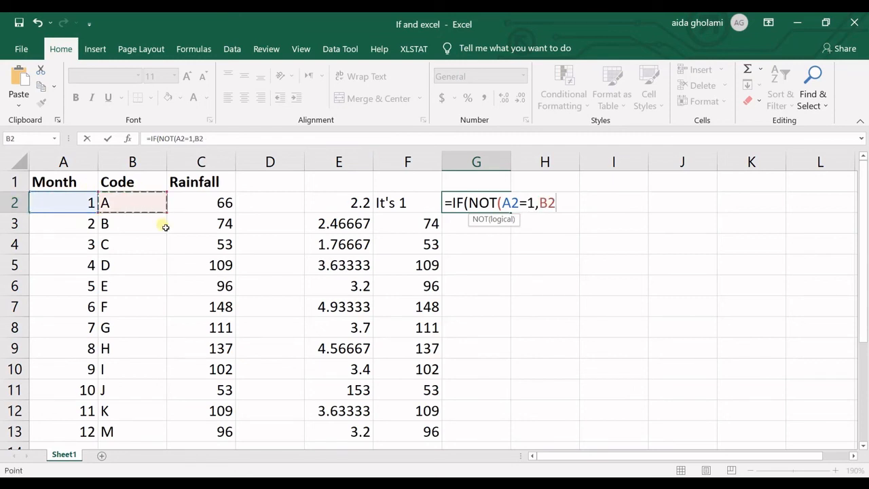
pyautogui.write('=')
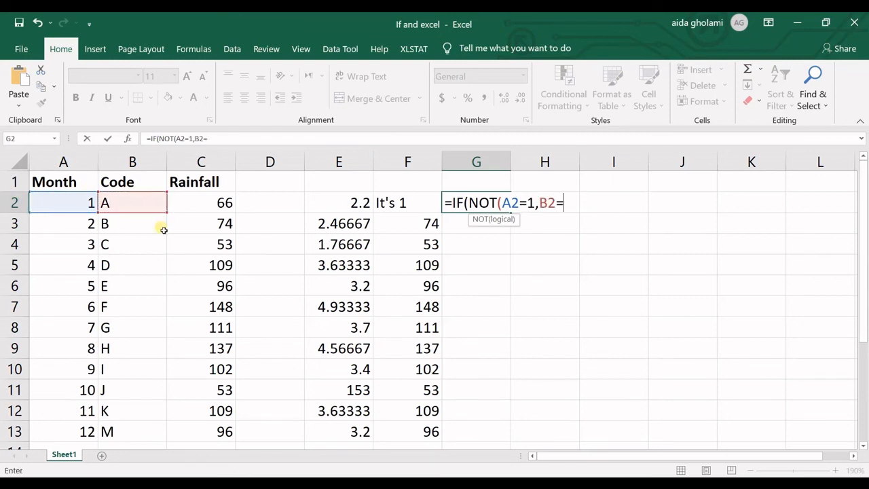
pyautogui.write('"G"),')
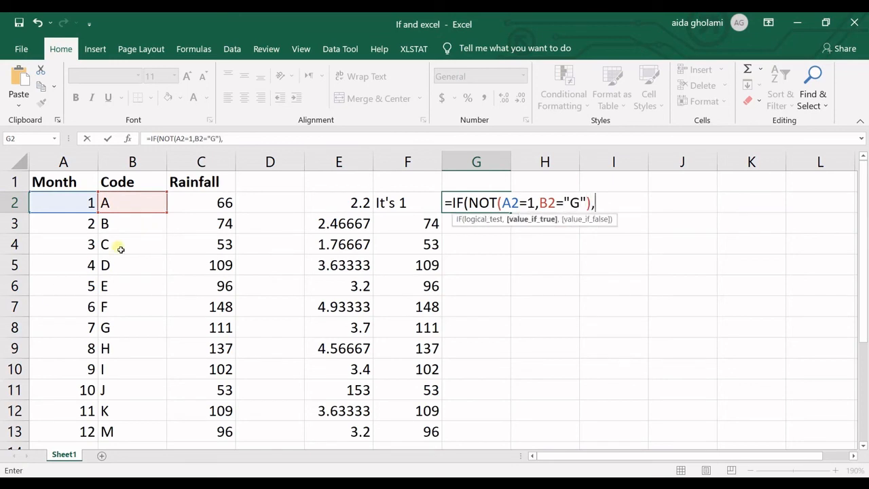
# - Add C2 if true and 0 if false to the G2 formula, and try to enter it
pyautogui.click(218, 209)
pyautogui.write(',0)')
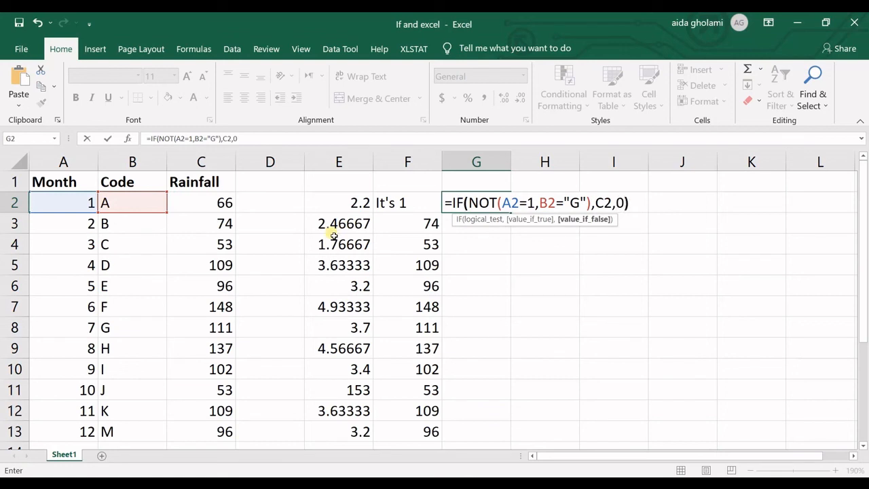
pyautogui.press('Return')
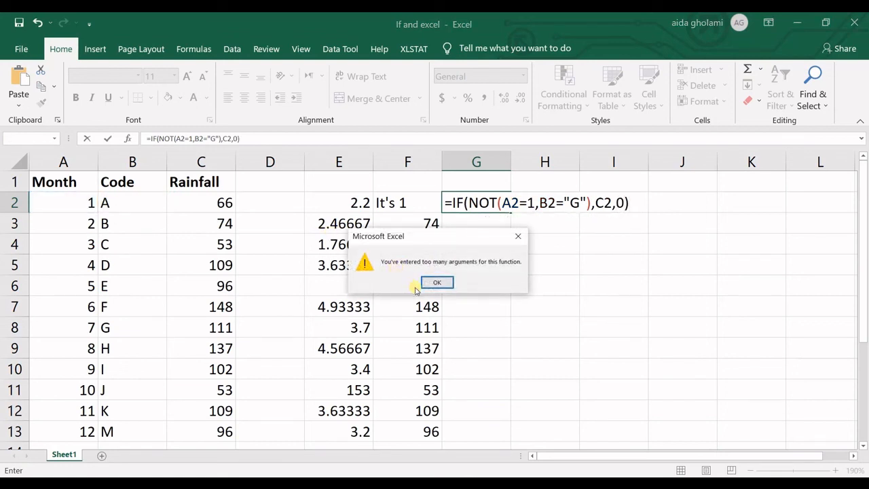
pyautogui.click(438, 283)
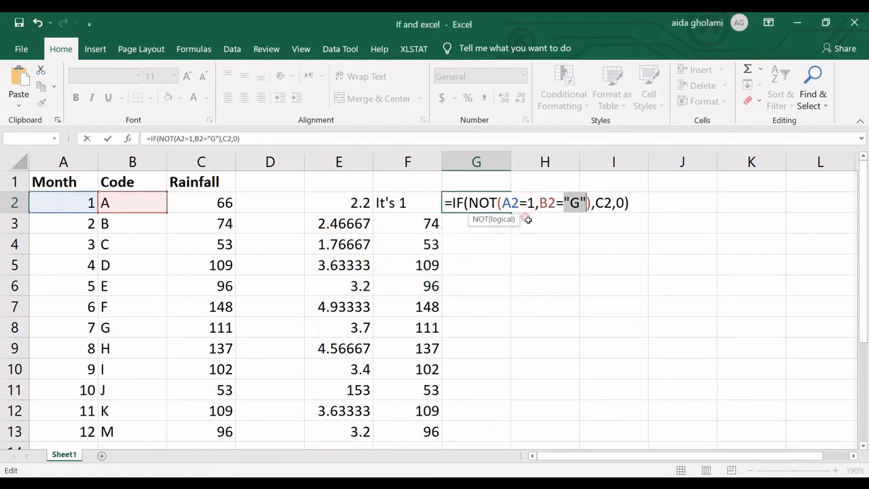
# - Erase the whole two-condition NOT formula from cell G2
pyautogui.moveTo(638, 206); pyautogui.dragTo(536, 212)
pyautogui.click(536, 210)
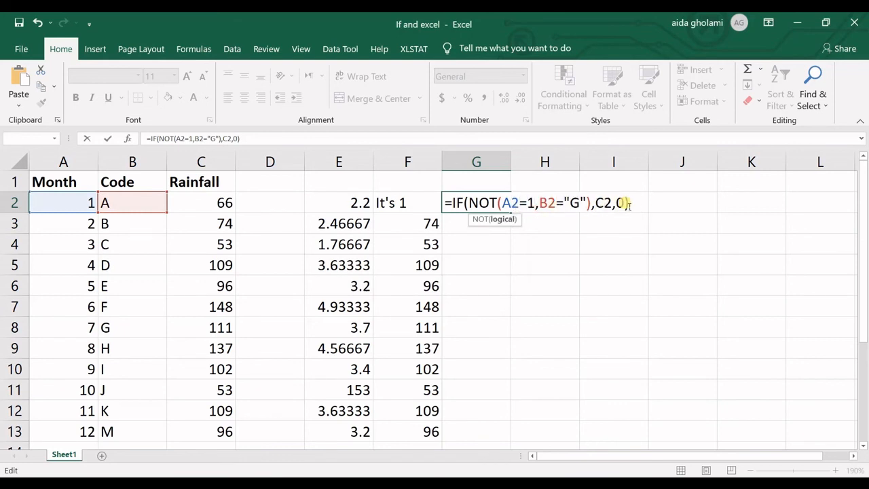
pyautogui.moveTo(637, 207); pyautogui.dragTo(445, 204)
pyautogui.press('BackSpace')
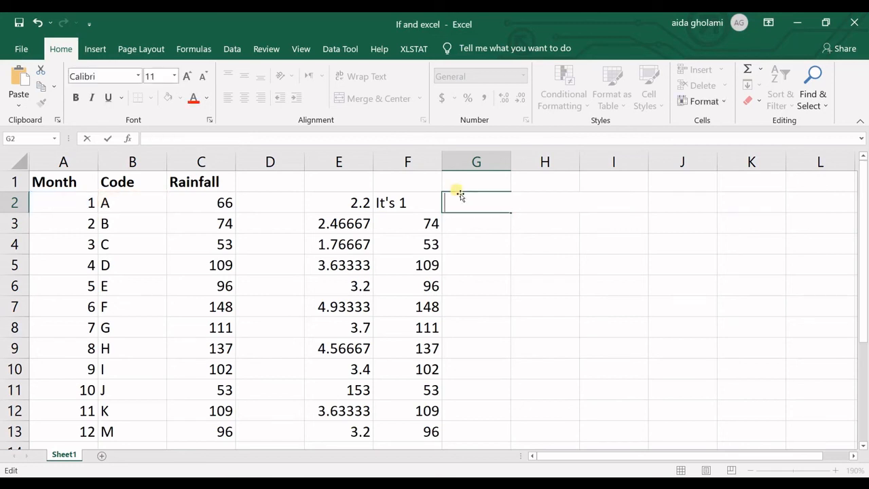